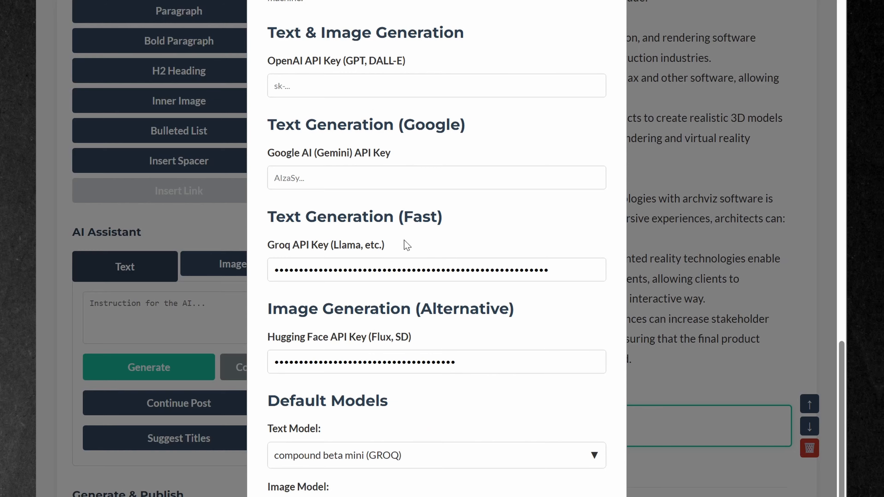
Paste the Google AI (Gemini) API key into the AI settings and open the default text model choices
{"action": "left_click", "coordinate": [362, 176]}
{"action": "key", "text": "ctrl+v"}
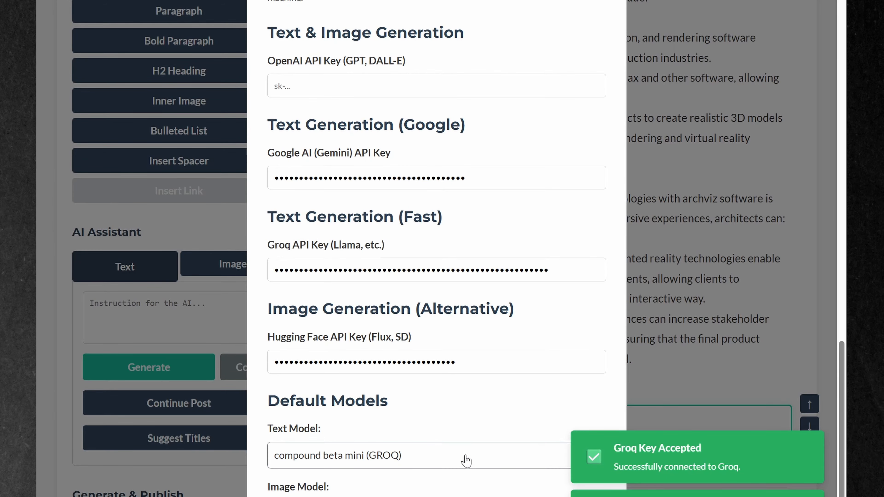
{"action": "left_click", "coordinate": [404, 456]}
{"action": "left_click", "coordinate": [403, 480]}
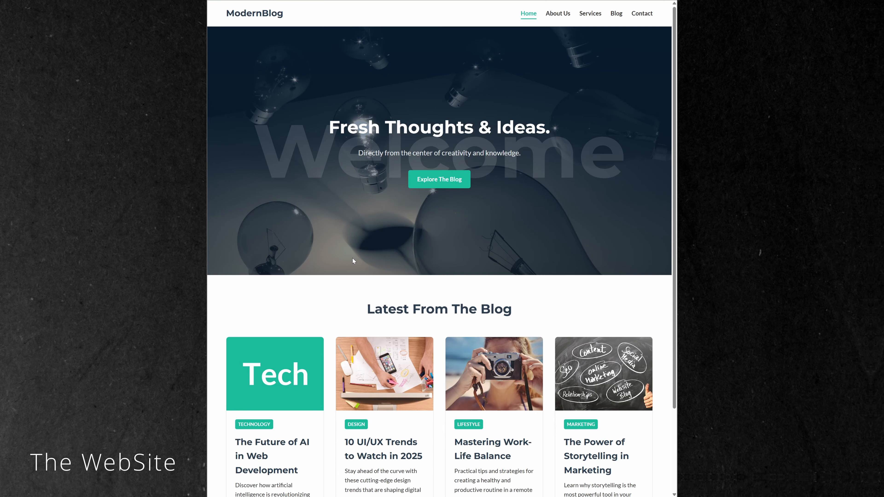
Look through the blog's home page and the "Mastering Work-Life Balance" and "The Power of Storytelling in Marketing" posts, returning to the blog overview
{"action": "scroll", "coordinate": [355, 257], "scroll_direction": "down", "scroll_amount": 3}
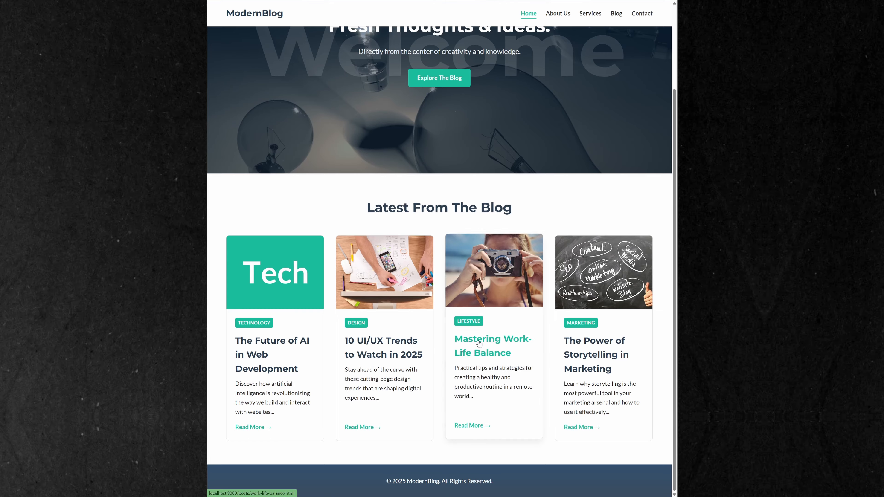
{"action": "left_click", "coordinate": [461, 343]}
{"action": "scroll", "coordinate": [439, 300], "scroll_direction": "down", "scroll_amount": 6}
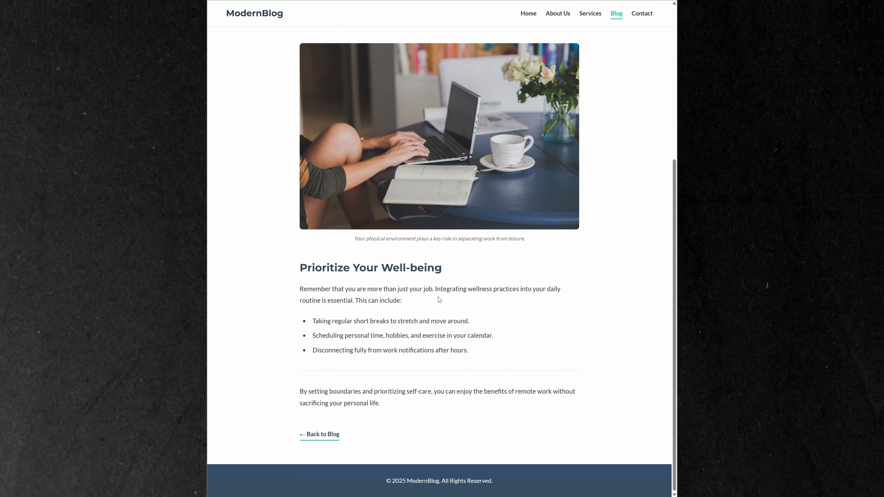
{"action": "scroll", "coordinate": [438, 298], "scroll_direction": "up", "scroll_amount": 6}
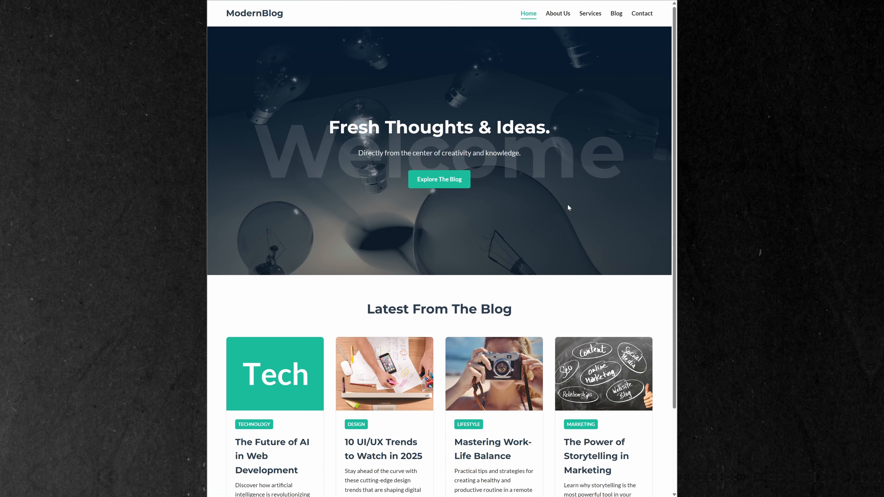
{"action": "left_click", "coordinate": [604, 374]}
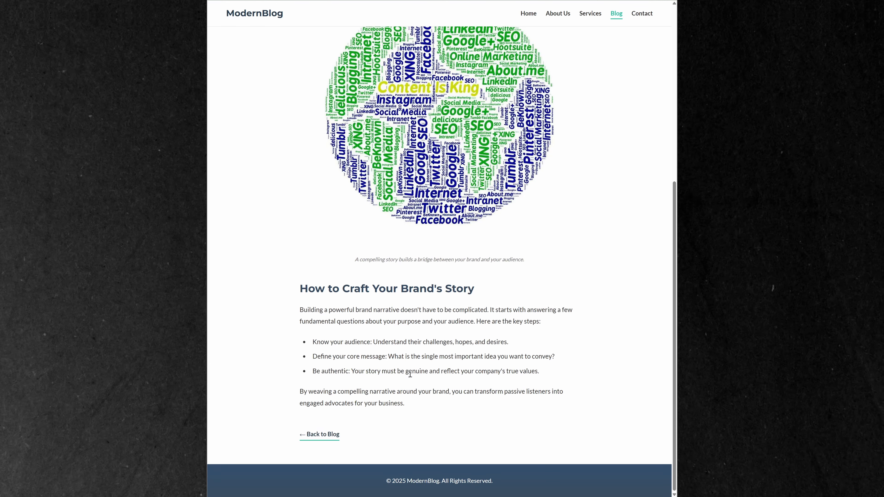
{"action": "left_click", "coordinate": [319, 434]}
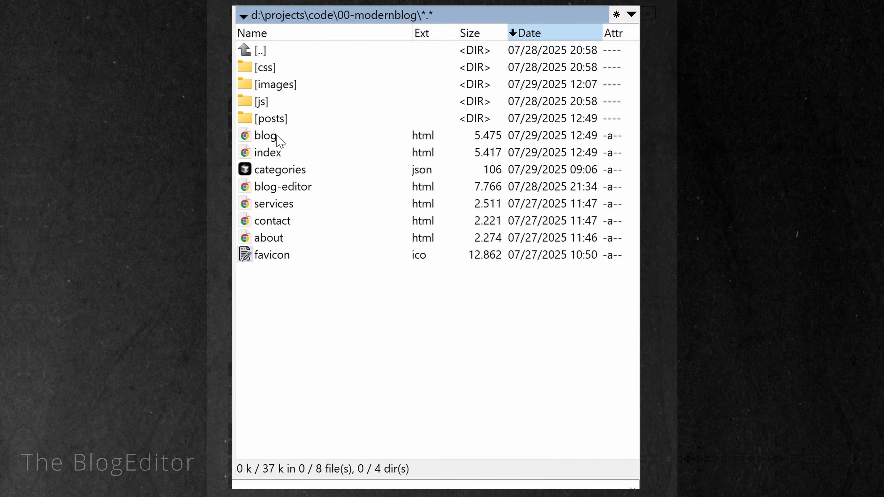
In the file manager, mark the posts folder, index.html and blog.html of 00-modernblog, and view the contents of the posts folder
{"action": "left_click", "coordinate": [284, 118]}
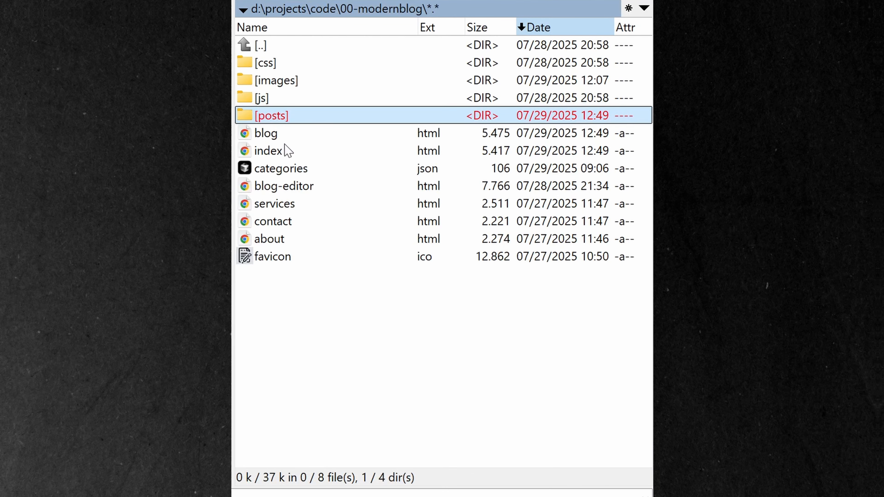
{"action": "left_click", "coordinate": [285, 154], "text": "ctrl"}
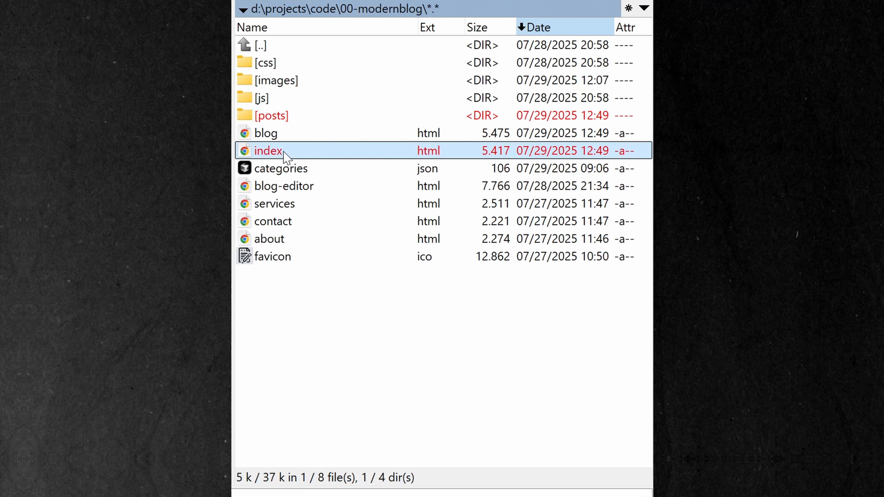
{"action": "left_click", "coordinate": [282, 137], "text": "ctrl"}
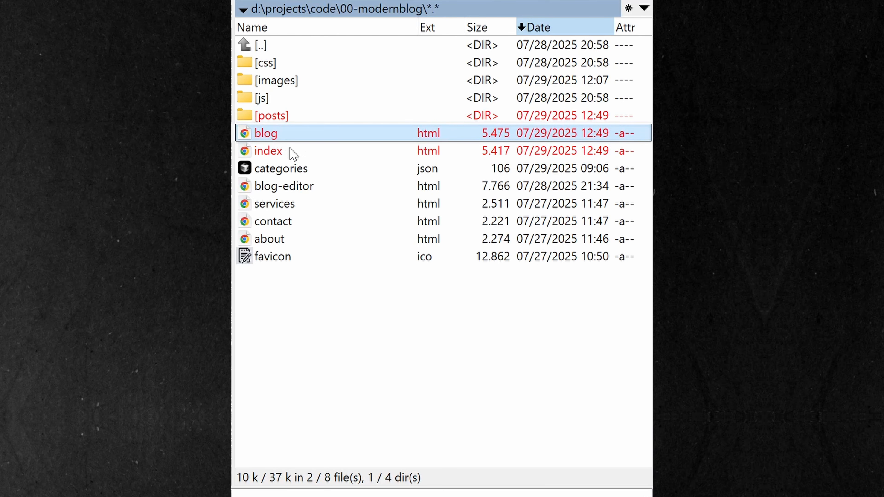
{"action": "double_click", "coordinate": [283, 118]}
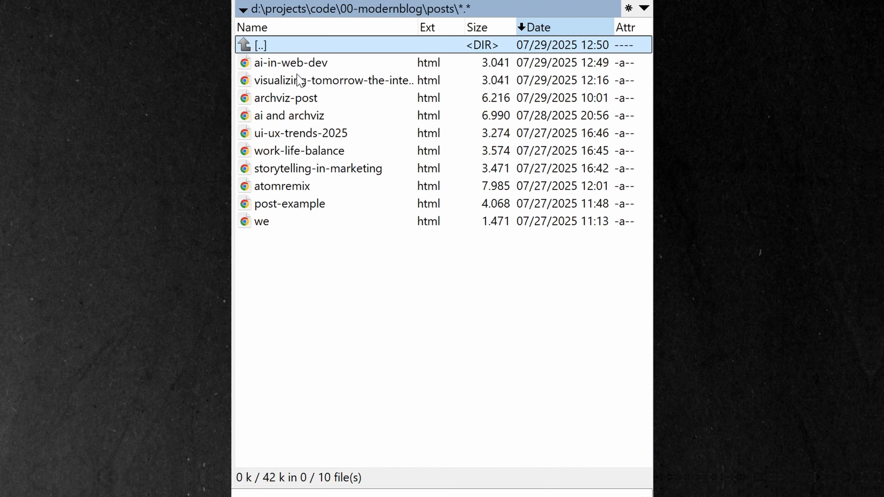
{"action": "double_click", "coordinate": [297, 47]}
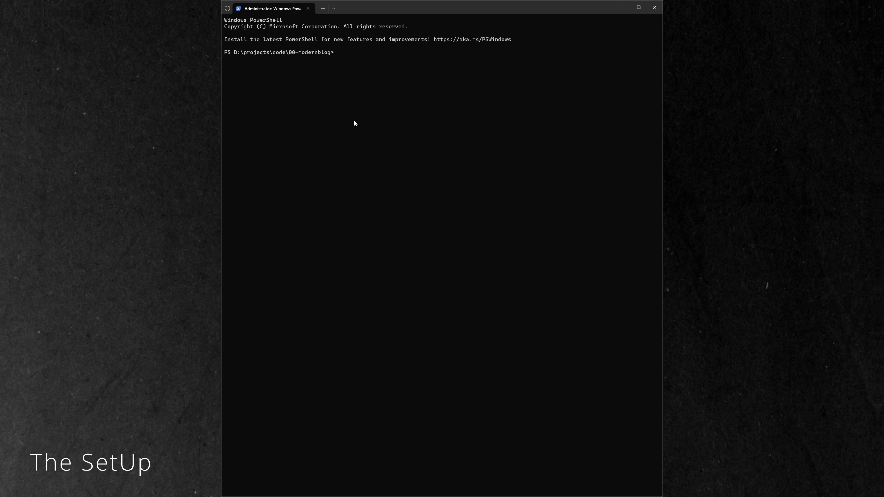
In PowerShell, start a local web server in the 00-modernblog folder with python -m http.server
{"action": "type", "text": "python -m"}
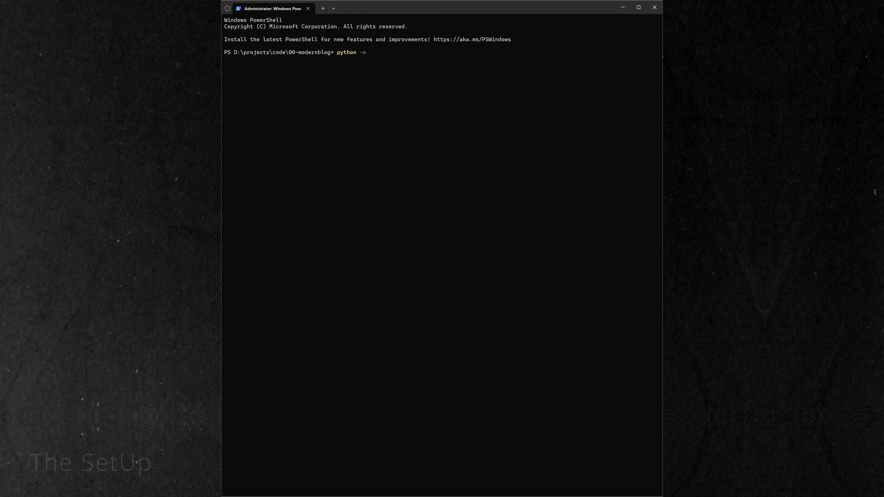
{"action": "type", "text": " http.s"}
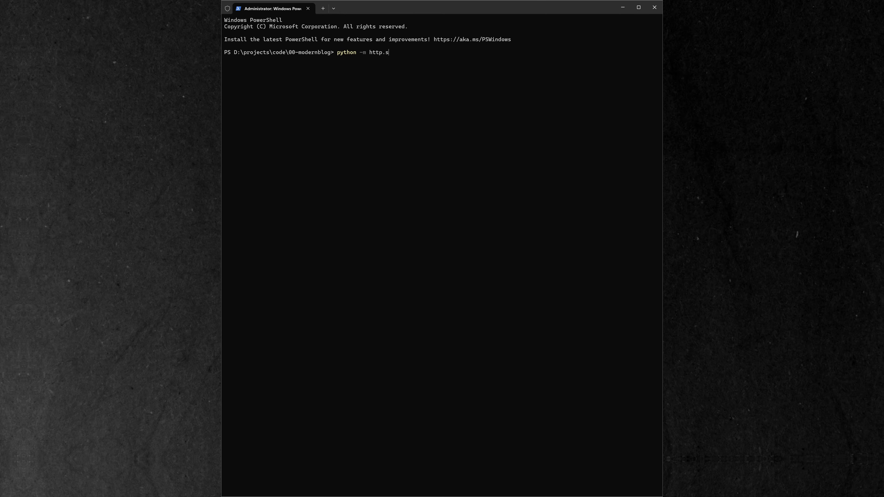
{"action": "type", "text": "erver"}
{"action": "key", "text": "Return"}
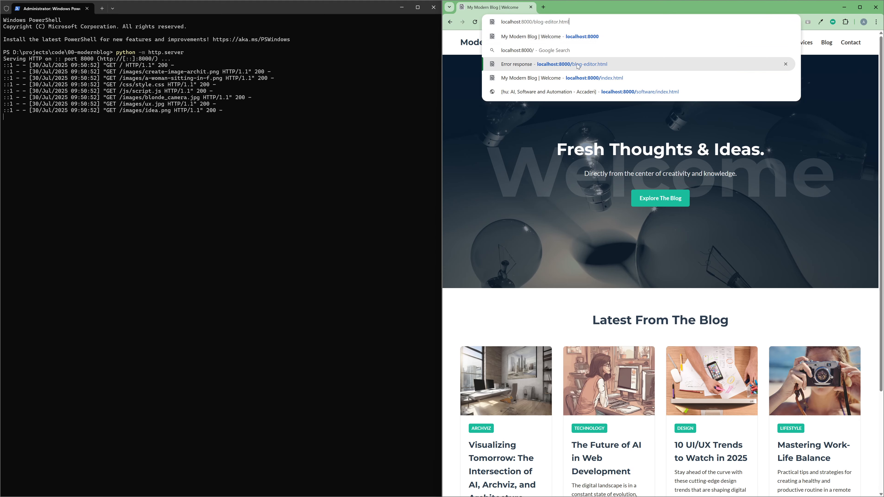
In the browser, open localhost:8000/blog-editor.html and start a new post, discarding the loaded one
{"action": "left_click", "coordinate": [577, 64]}
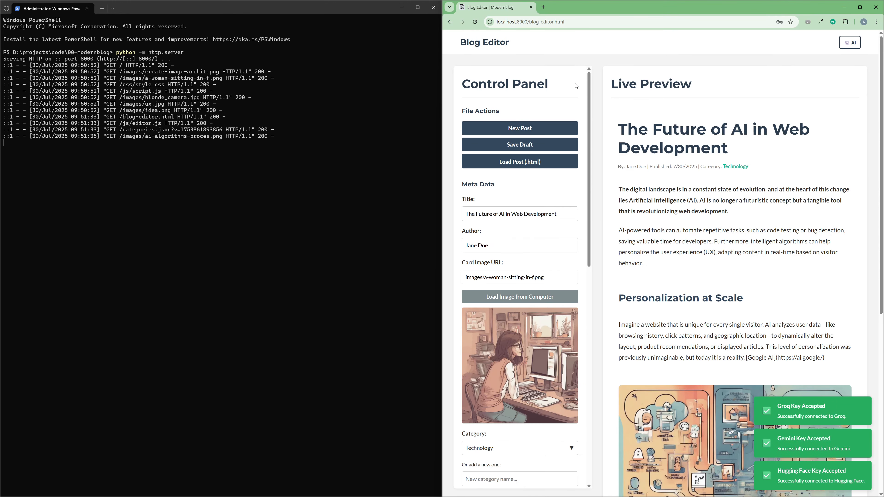
{"action": "left_click", "coordinate": [542, 128]}
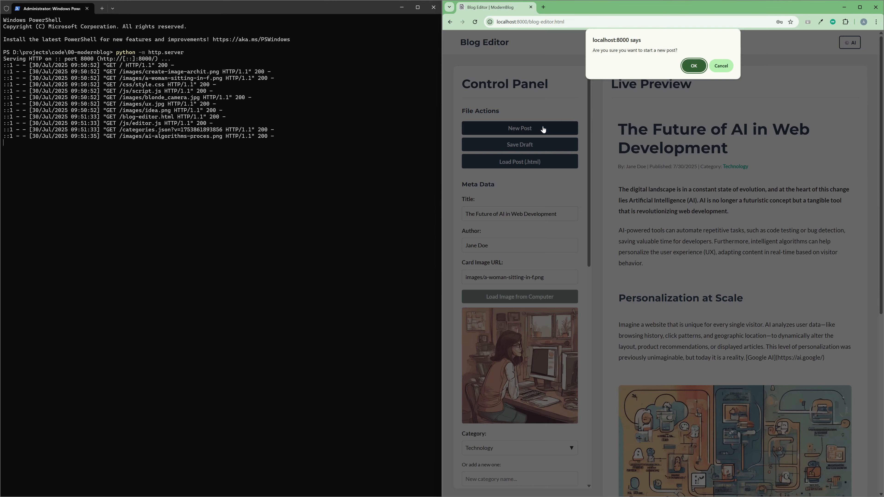
{"action": "left_click", "coordinate": [695, 66]}
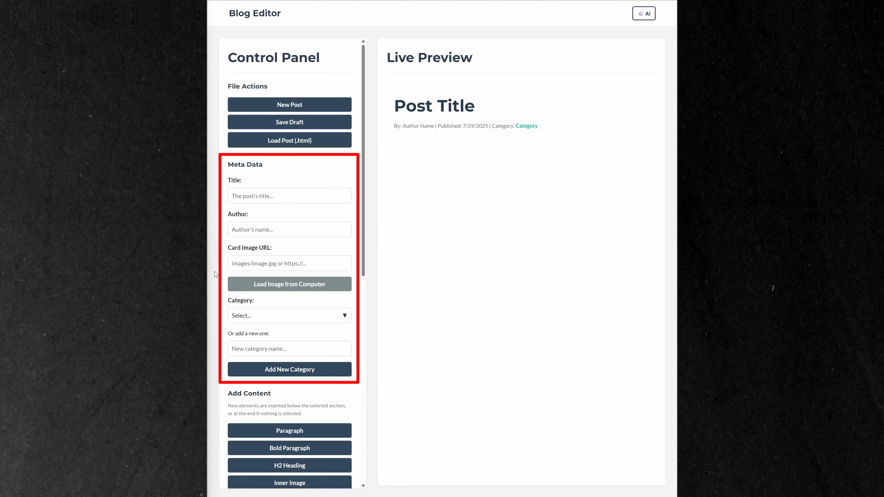
Fill in the author's name in the new post's metadata
{"action": "left_click", "coordinate": [273, 231]}
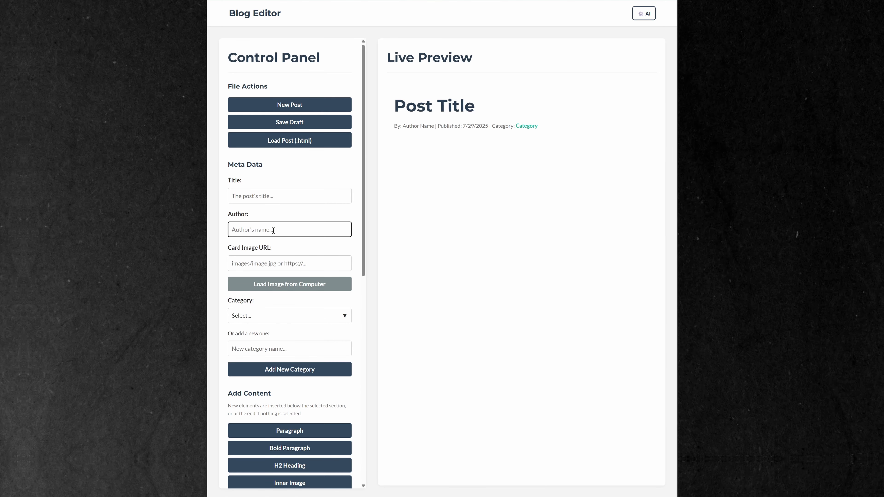
{"action": "type", "text": "Accaderi"}
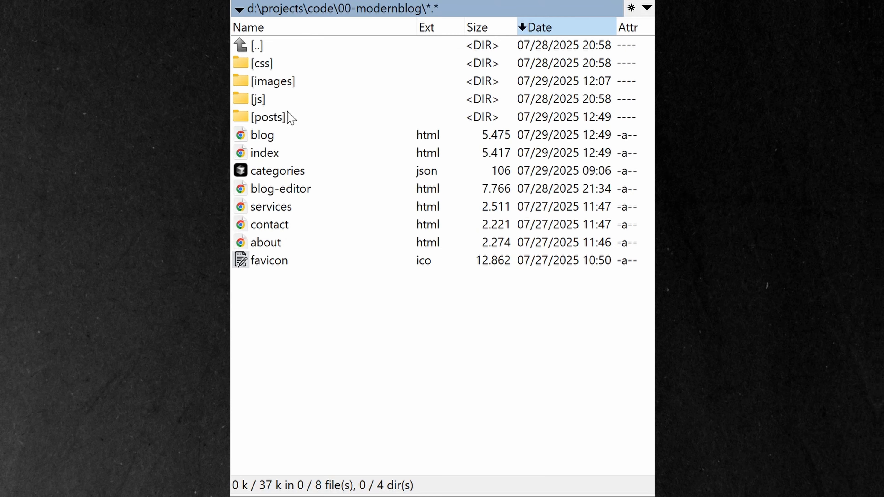
In the file manager, view the contents of the project's images folder and return to the 00-modernblog folder
{"action": "double_click", "coordinate": [289, 83]}
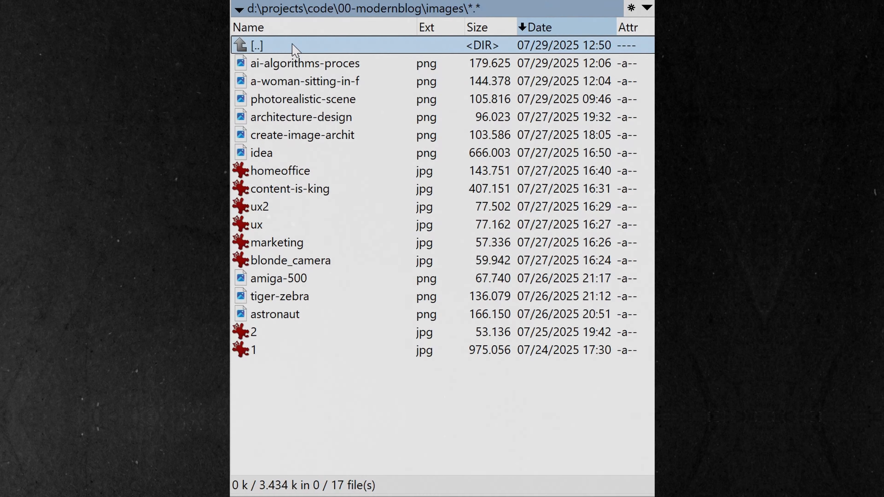
{"action": "double_click", "coordinate": [292, 46]}
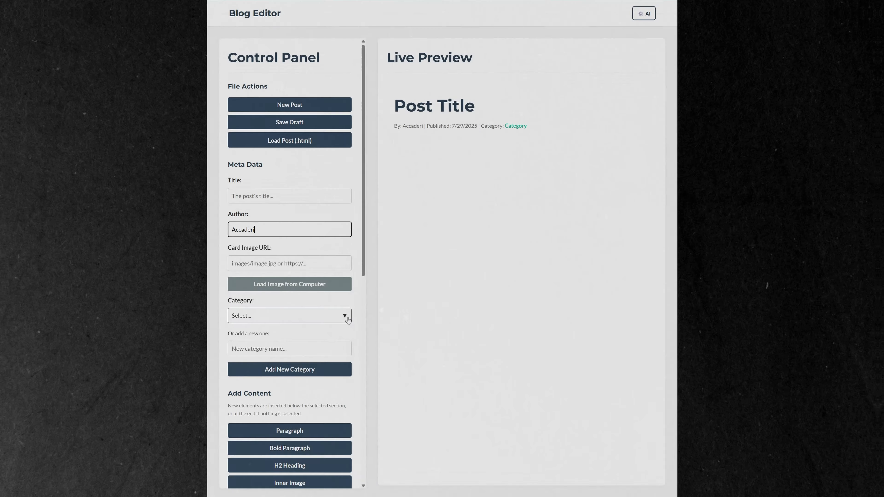
Back in the blog editor, add a new category named Archviz and save the updated categories.json to the project folder
{"action": "left_click", "coordinate": [348, 316]}
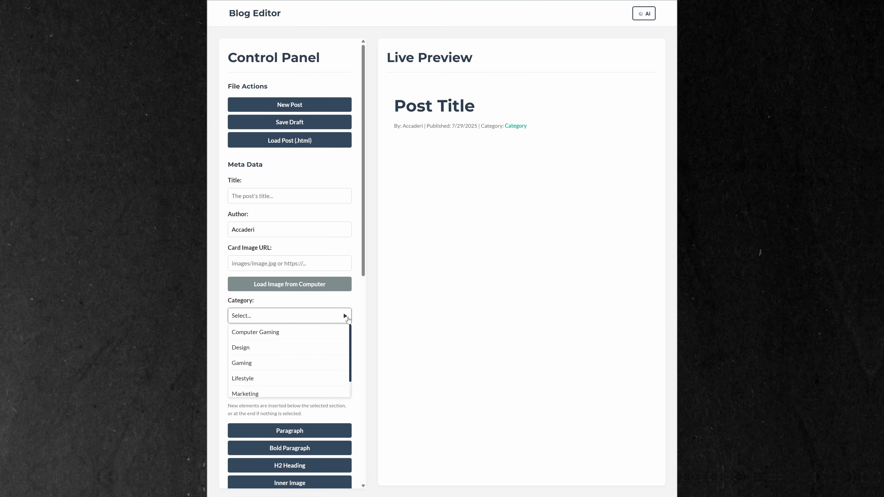
{"action": "scroll", "coordinate": [315, 383], "scroll_direction": "down", "scroll_amount": 1}
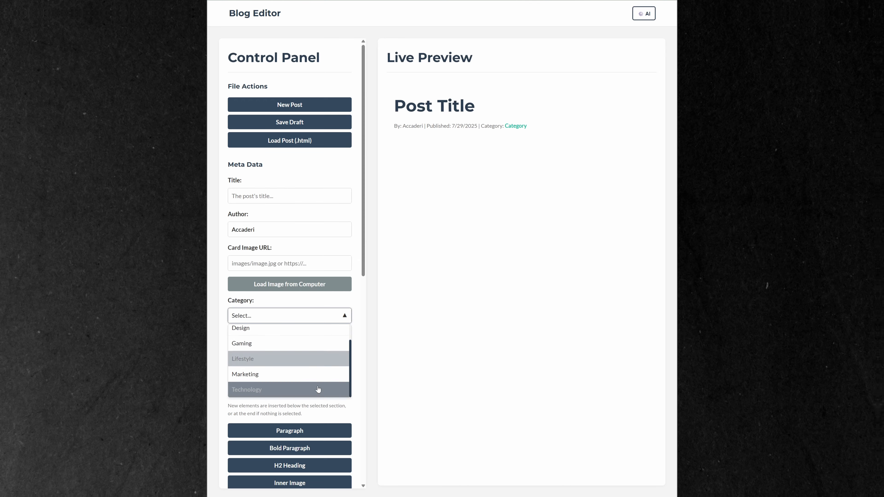
{"action": "scroll", "coordinate": [316, 379], "scroll_direction": "up", "scroll_amount": 1}
{"action": "left_click", "coordinate": [281, 349]}
{"action": "type", "text": "Ar"}
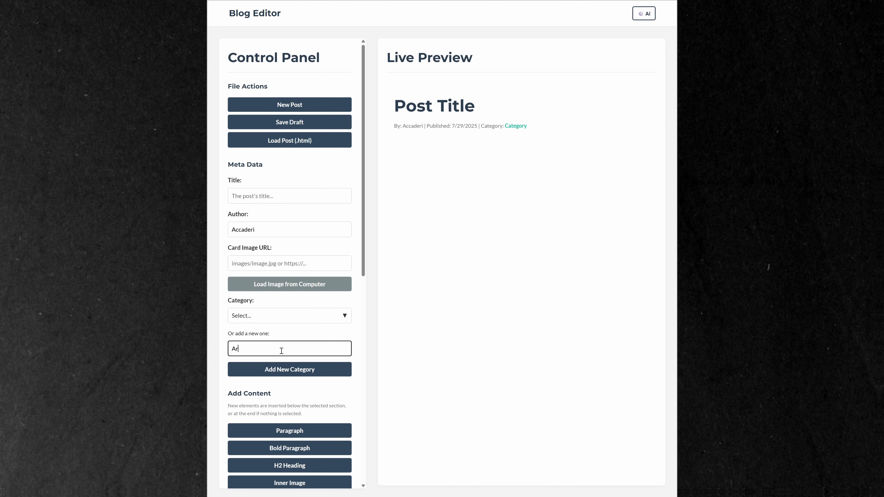
{"action": "type", "text": "chviz"}
{"action": "left_click", "coordinate": [287, 369]}
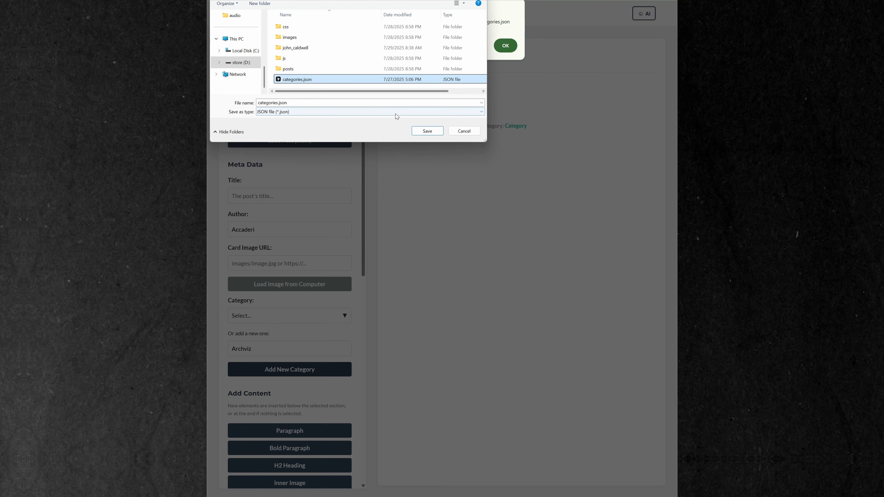
{"action": "left_click", "coordinate": [418, 131]}
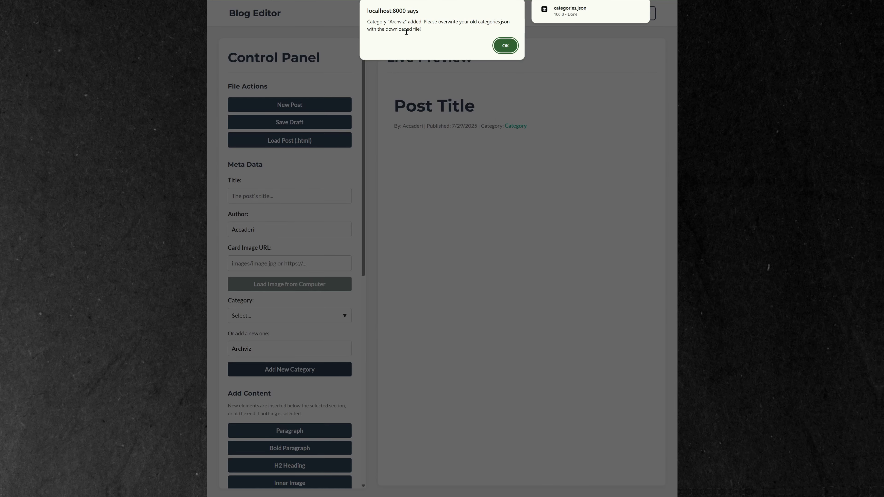
{"action": "left_click", "coordinate": [505, 46]}
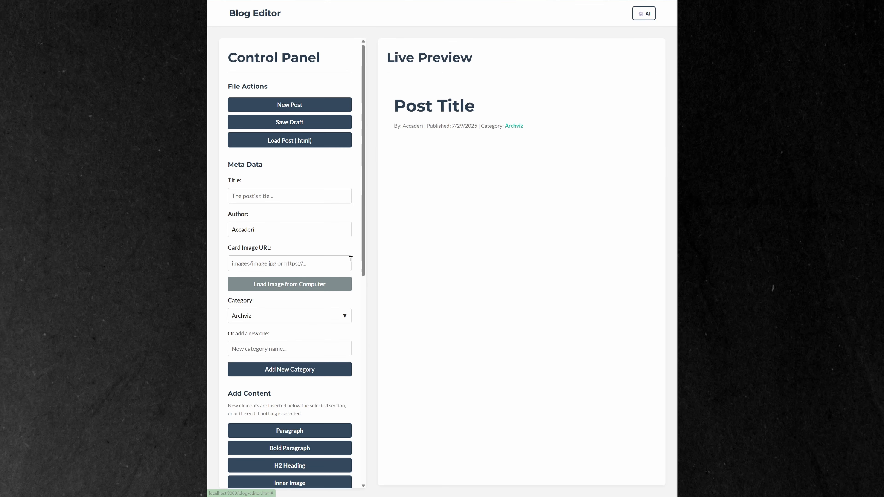
{"action": "left_click", "coordinate": [345, 316]}
{"action": "left_click", "coordinate": [348, 319]}
Open the AI settings from the AI Assistant section, paste the Groq API key, and save and test the settings
{"action": "scroll", "coordinate": [348, 319], "scroll_direction": "down", "scroll_amount": 4}
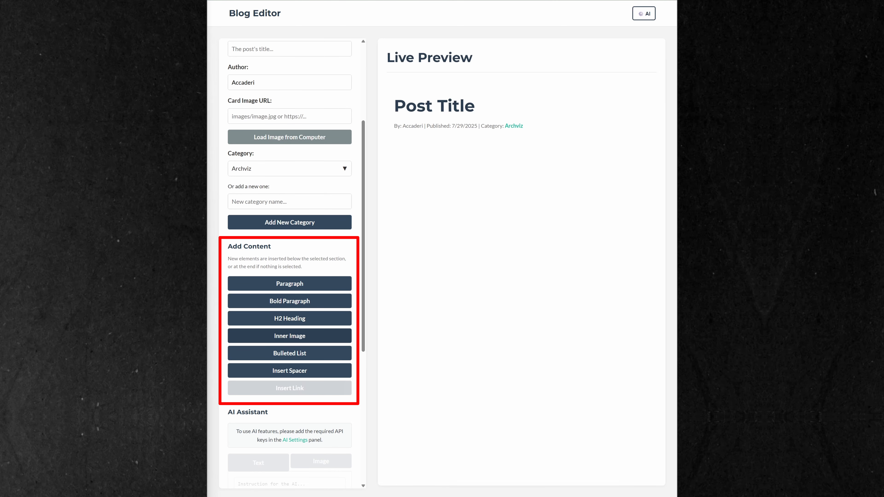
{"action": "scroll", "coordinate": [345, 334], "scroll_direction": "down", "scroll_amount": 1}
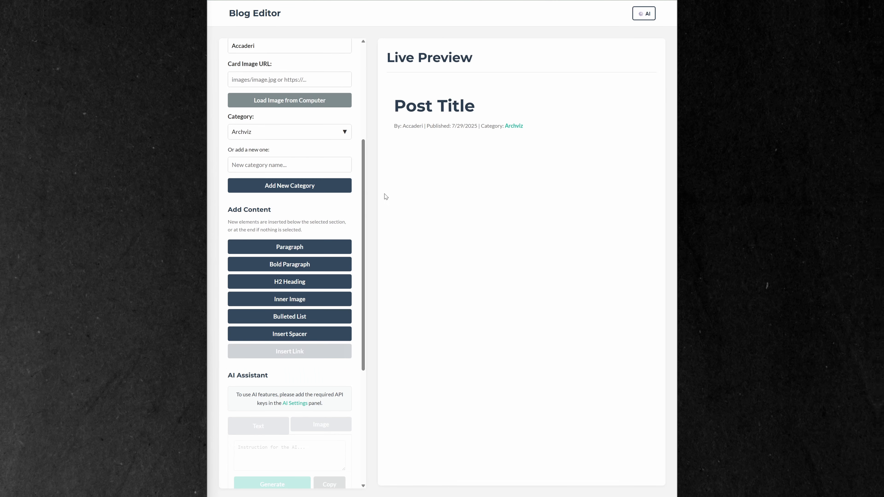
{"action": "scroll", "coordinate": [310, 307], "scroll_direction": "down", "scroll_amount": 4}
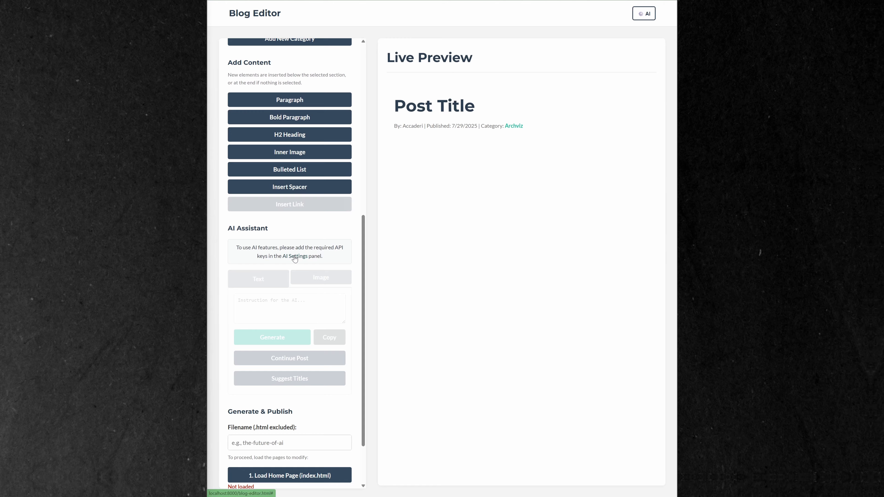
{"action": "left_click", "coordinate": [294, 256]}
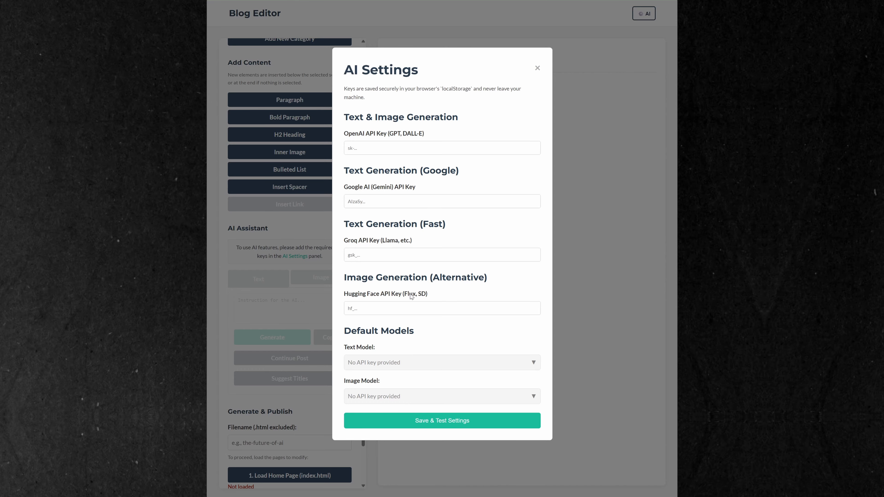
{"action": "left_click", "coordinate": [406, 258]}
{"action": "key", "text": "ctrl+v"}
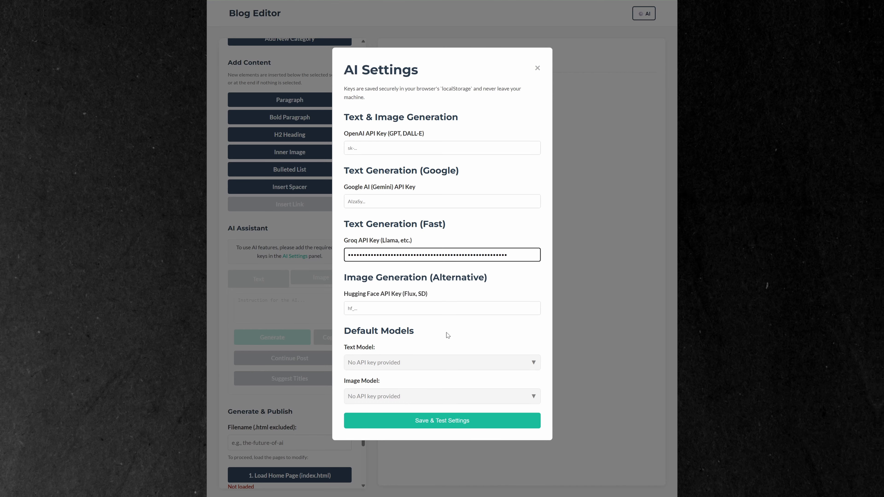
{"action": "left_click", "coordinate": [454, 421]}
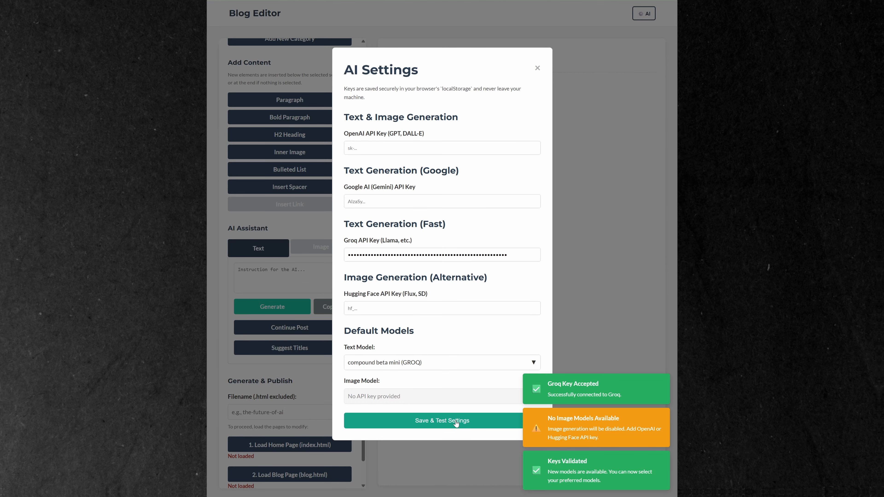
Set the default text model to llama3 8b 8192 (GROQ) and save and test the AI settings
{"action": "left_click", "coordinate": [505, 364]}
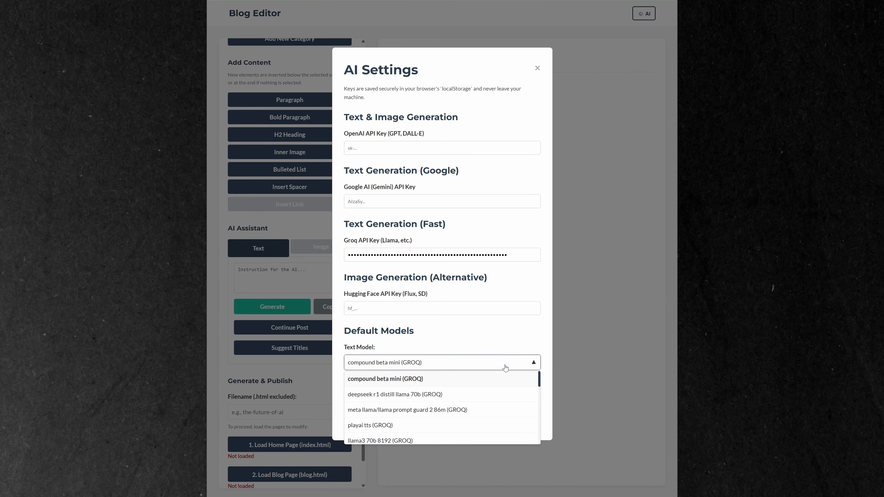
{"action": "scroll", "coordinate": [443, 411], "scroll_direction": "down", "scroll_amount": 3}
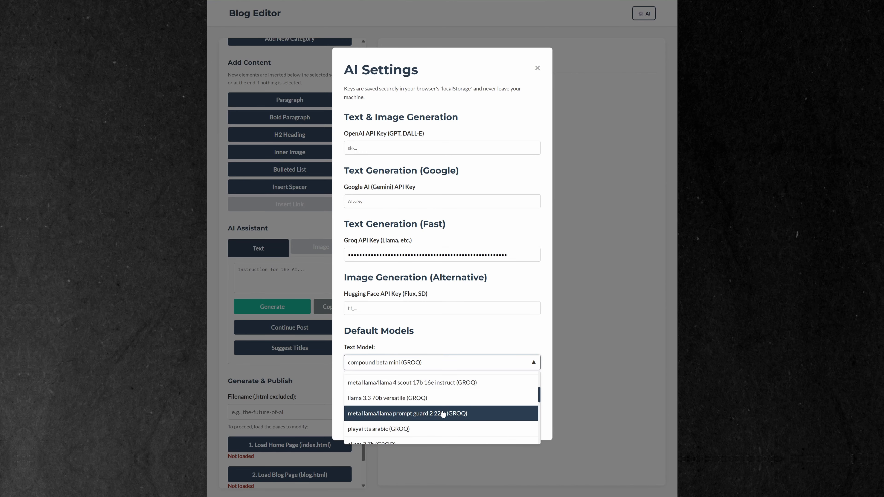
{"action": "scroll", "coordinate": [442, 414], "scroll_direction": "up", "scroll_amount": 3}
{"action": "left_click", "coordinate": [438, 388]}
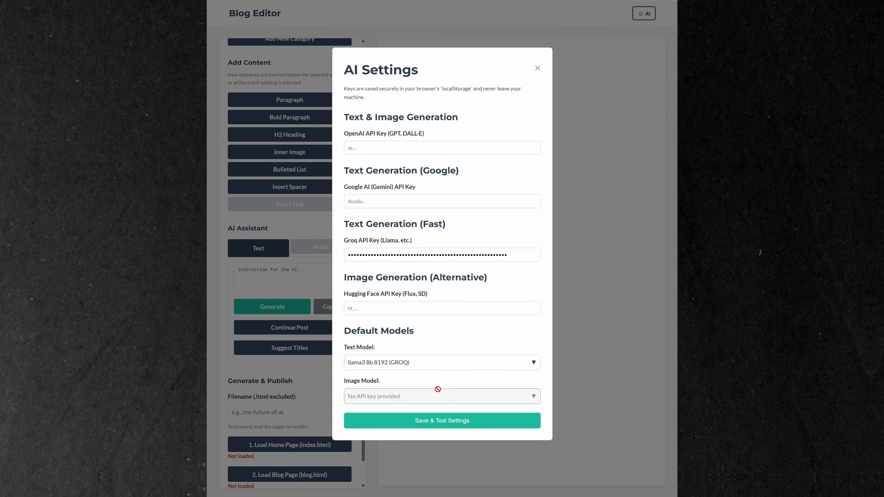
{"action": "left_click", "coordinate": [441, 422]}
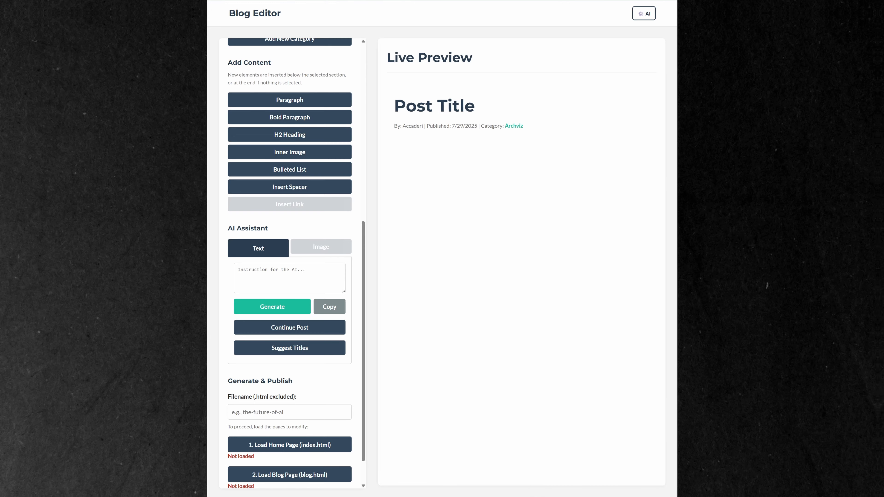
Generate AI text from the instruction "Write a short paragraph about architecture and archviz software today"
{"action": "left_click", "coordinate": [249, 268]}
{"action": "type", "text": "w"}
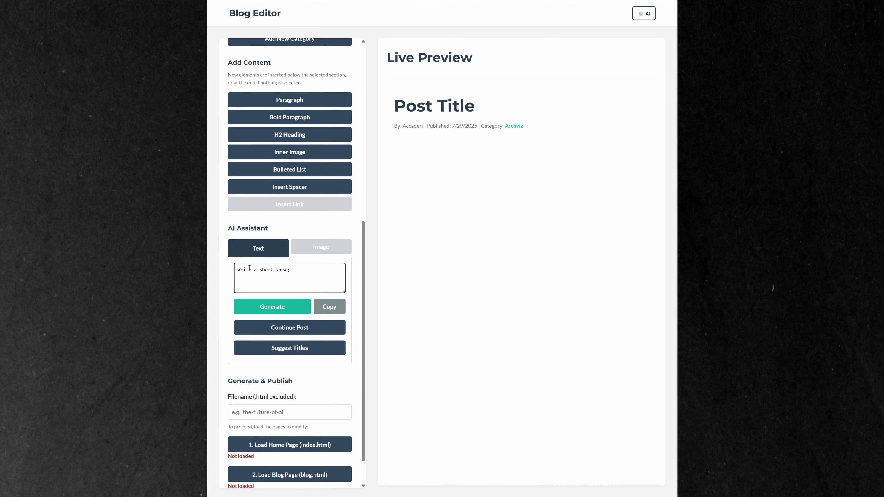
{"action": "type", "text": "rite a short paragraph about architecture and archviz sof"}
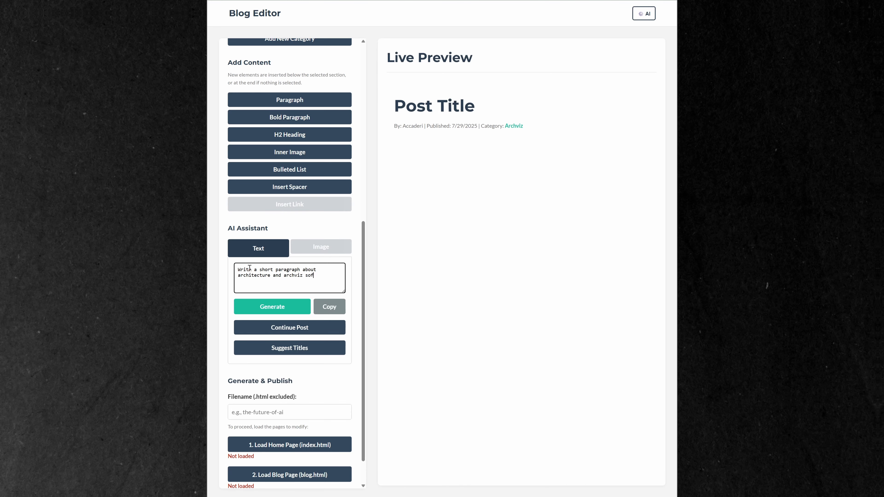
{"action": "type", "text": " today"}
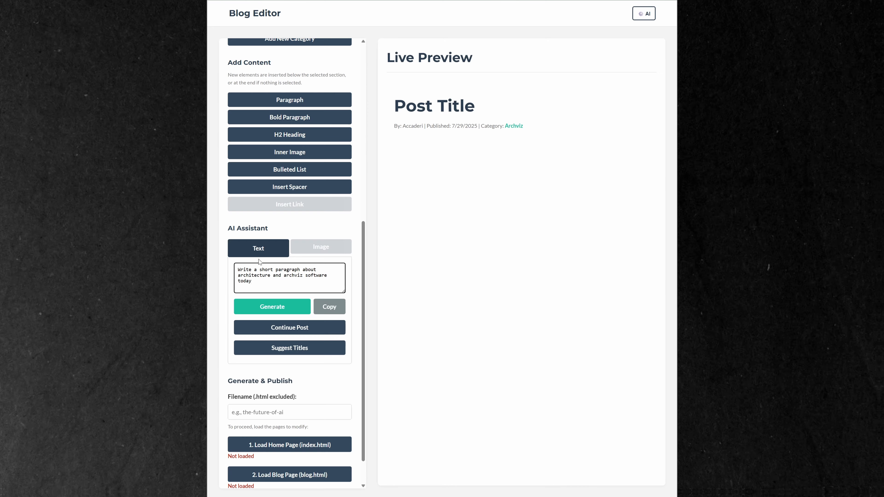
{"action": "left_click", "coordinate": [287, 308]}
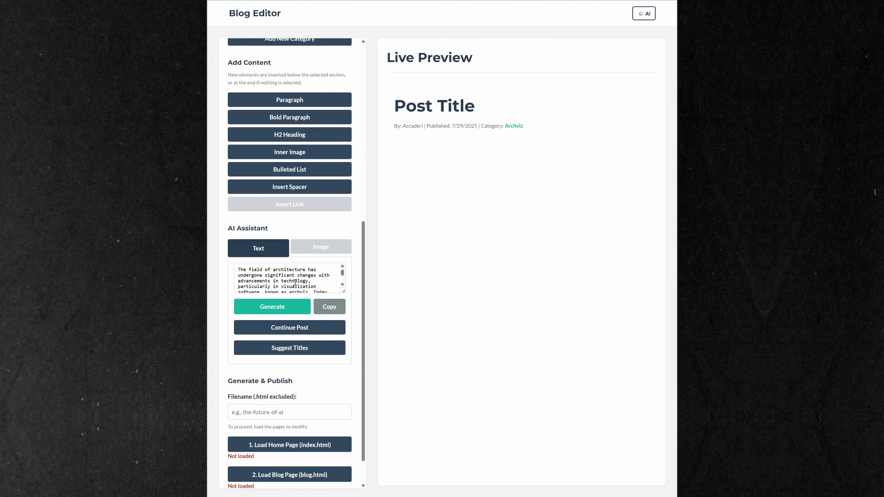
Copy the generated AI text into a new bold paragraph in the post
{"action": "left_click", "coordinate": [295, 282]}
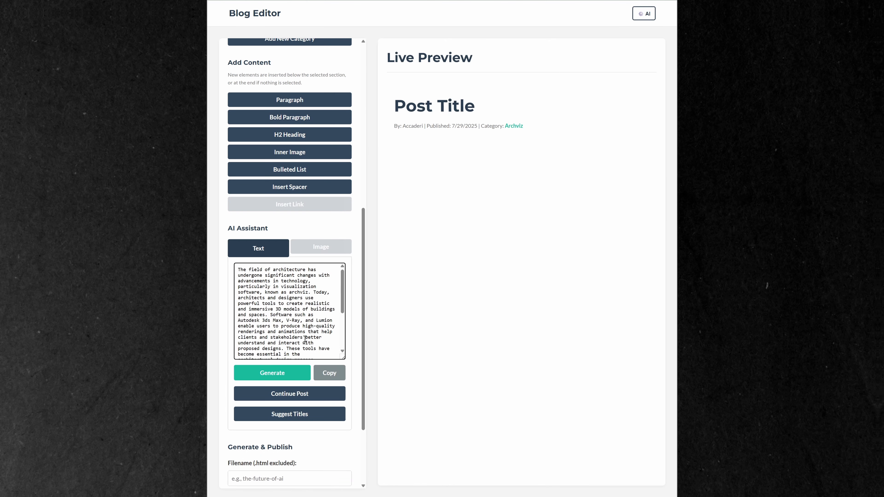
{"action": "left_click", "coordinate": [329, 372]}
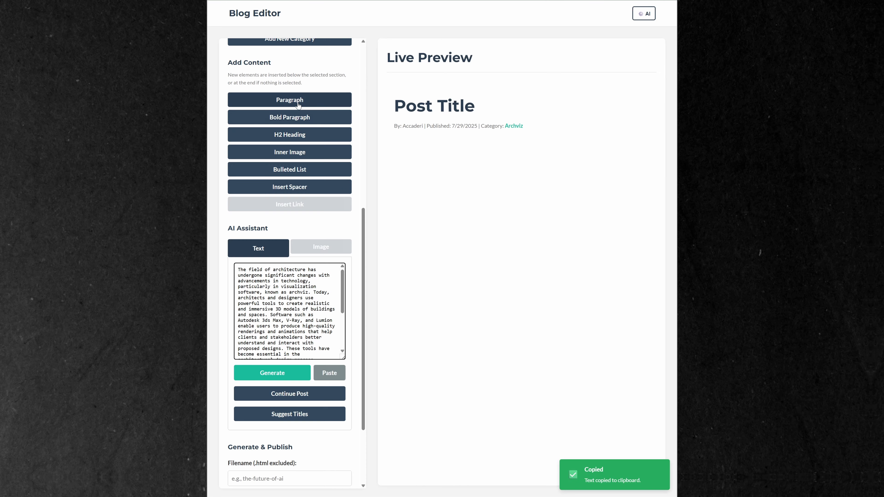
{"action": "left_click", "coordinate": [299, 120]}
{"action": "left_click", "coordinate": [437, 149]}
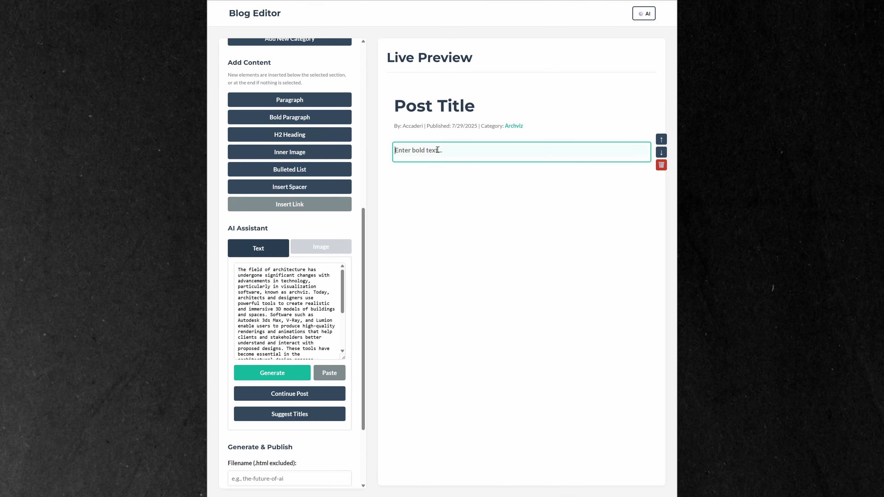
{"action": "key", "text": "ctrl+v"}
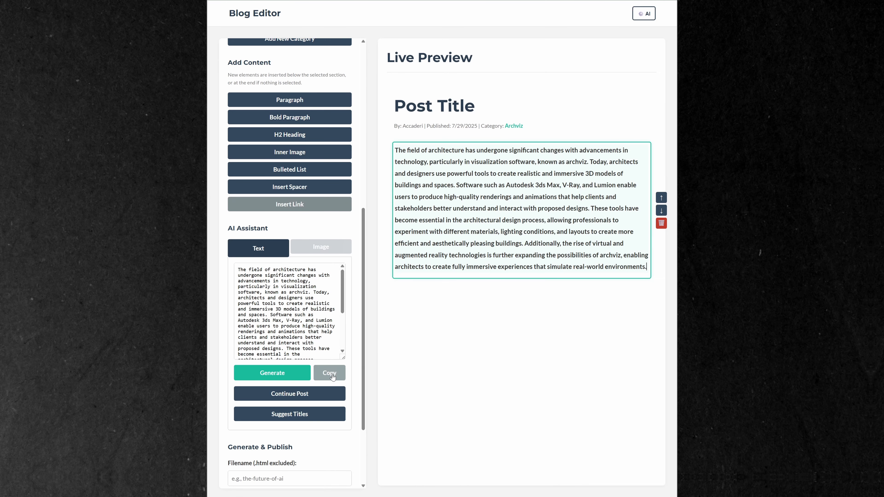
{"action": "left_click", "coordinate": [465, 293]}
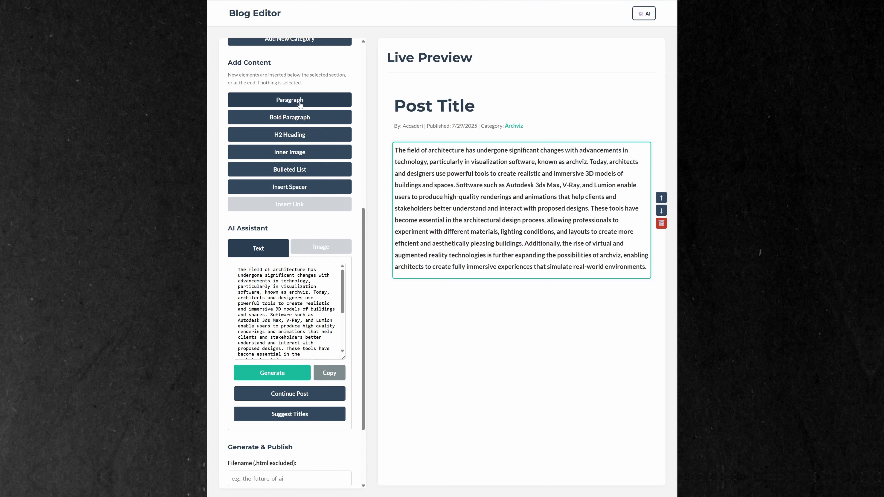
Add a regular paragraph below the bold one and move the text from "These tools have become essential" onward into it
{"action": "left_click", "coordinate": [289, 100]}
{"action": "left_click_drag", "start_coordinate": [591, 208], "coordinate": [647, 268]}
{"action": "key", "text": "BackSpace"}
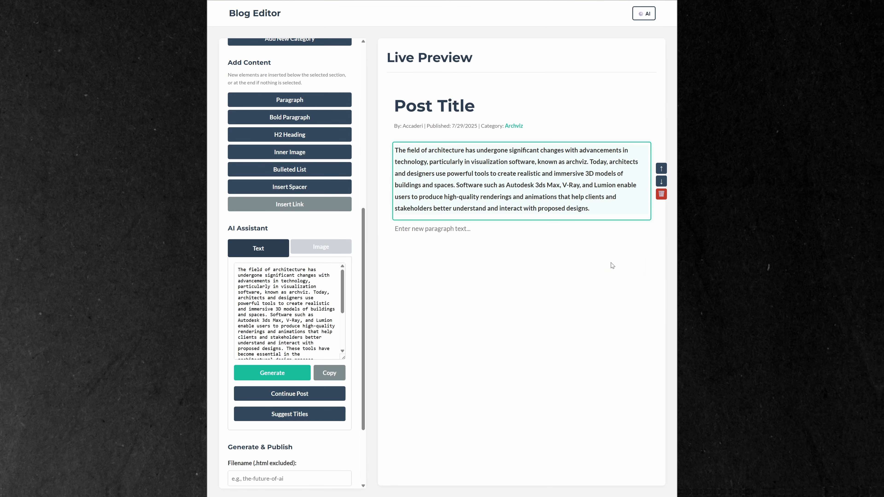
{"action": "left_click", "coordinate": [473, 229]}
{"action": "key", "text": "ctrl+v"}
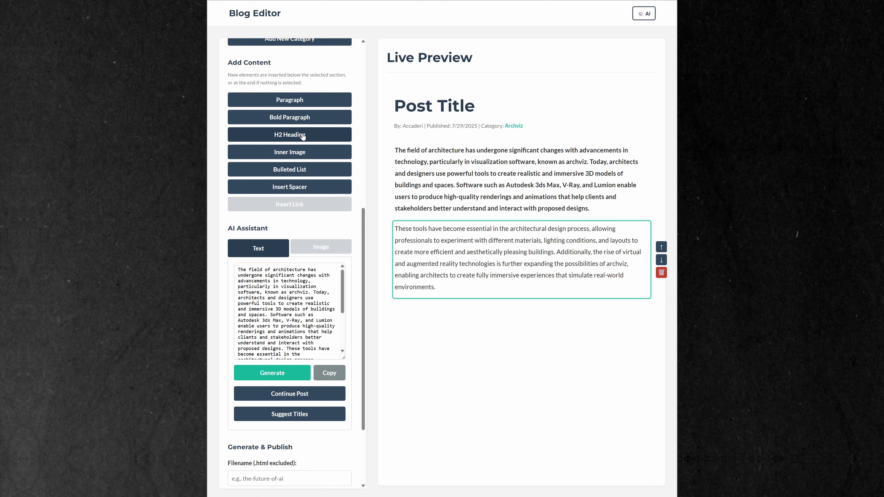
Add the H2 heading "1. Archviz Softwares" and have the AI continue the post below it
{"action": "left_click", "coordinate": [291, 135]}
{"action": "type", "text": "1. Arch"}
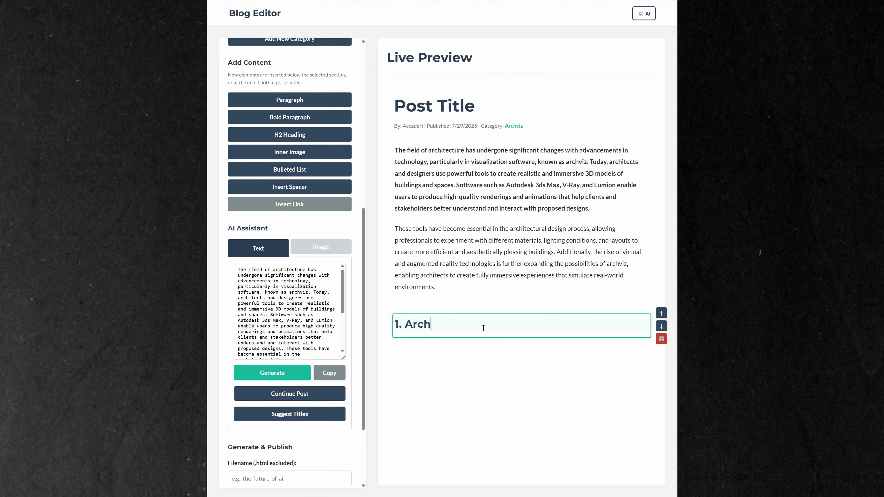
{"action": "type", "text": "viz Softwares"}
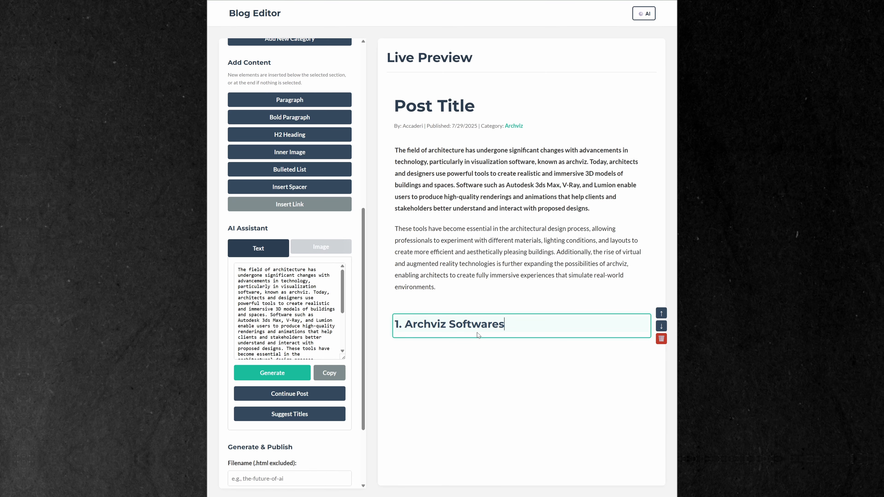
{"action": "left_click", "coordinate": [299, 394]}
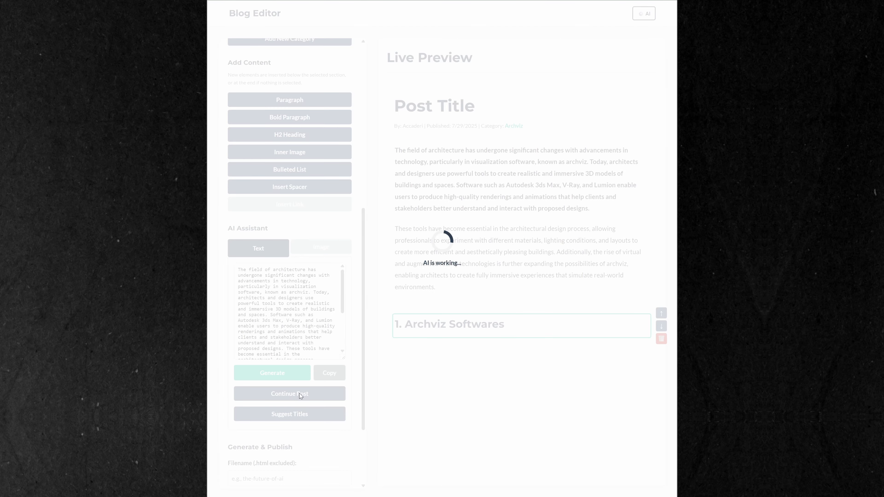
Add a paragraph directly under the heading and move the AI text through "Some of the key benefits of using archviz software include:" into it
{"action": "scroll", "coordinate": [532, 319], "scroll_direction": "up", "scroll_amount": 3}
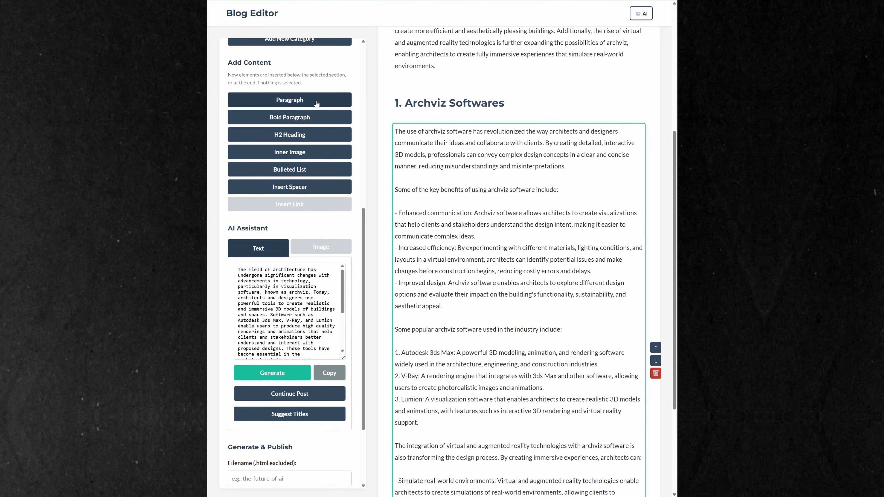
{"action": "left_click", "coordinate": [289, 99]}
{"action": "left_click", "coordinate": [655, 432]}
{"action": "left_click", "coordinate": [494, 275]}
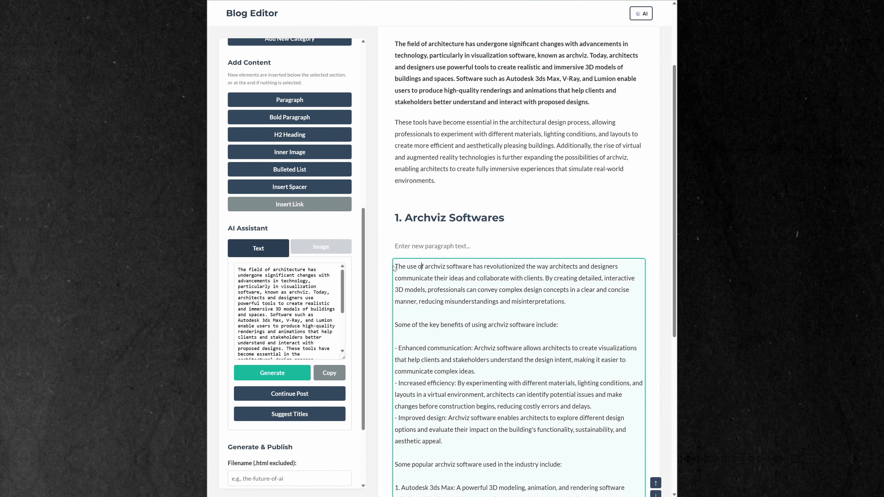
{"action": "left_click_drag", "start_coordinate": [395, 266], "coordinate": [559, 326]}
{"action": "left_click", "coordinate": [489, 246]}
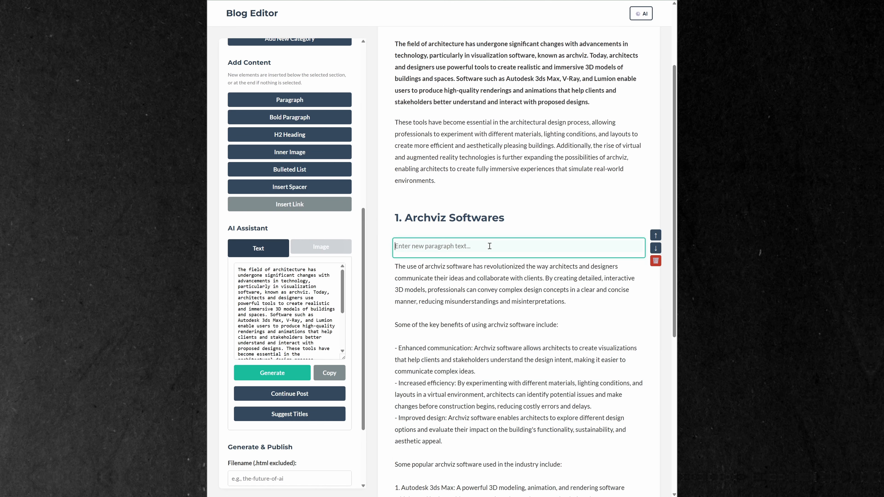
{"action": "key", "text": "ctrl+v"}
{"action": "left_click_drag", "start_coordinate": [402, 395], "coordinate": [389, 327]}
{"action": "key", "text": "BackSpace"}
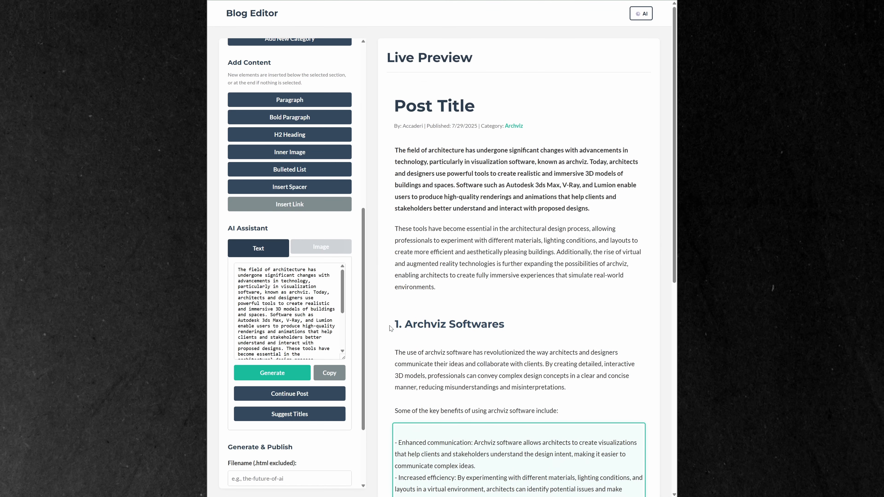
Insert a bulleted list below the key benefits line and copy the three benefit items into it, replacing the placeholders
{"action": "scroll", "coordinate": [394, 335], "scroll_direction": "down", "scroll_amount": 5}
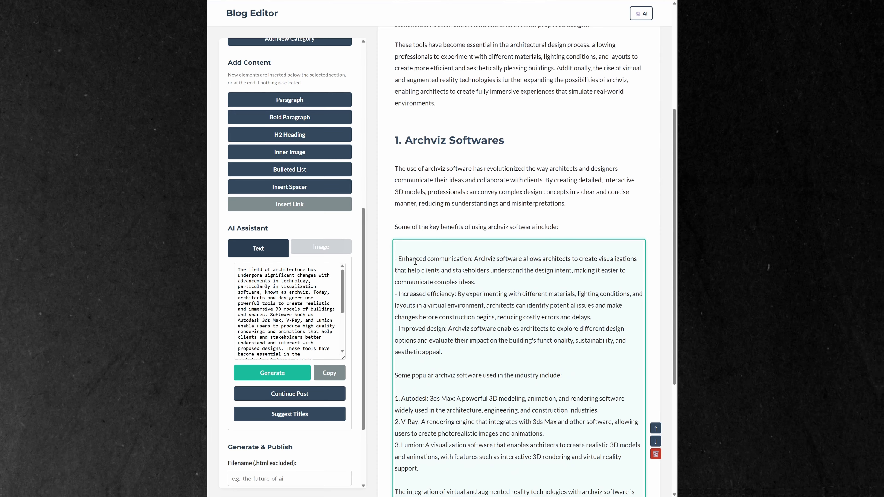
{"action": "left_click", "coordinate": [310, 176]}
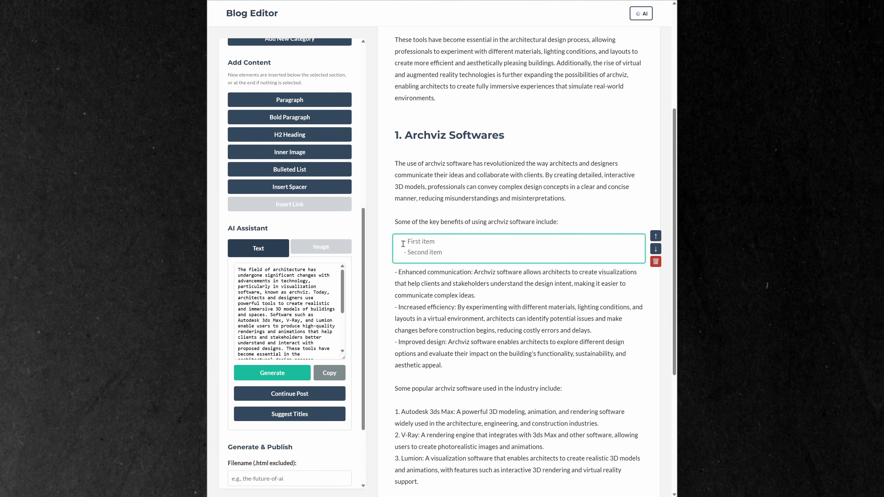
{"action": "left_click_drag", "start_coordinate": [398, 272], "coordinate": [450, 360]}
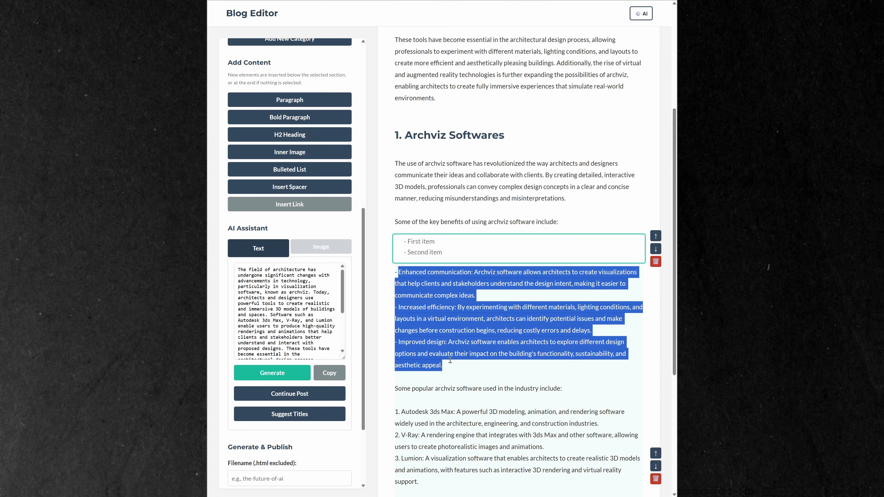
{"action": "key", "text": "ctrl+c"}
{"action": "left_click", "coordinate": [446, 251]}
{"action": "key", "text": "ctrl+v"}
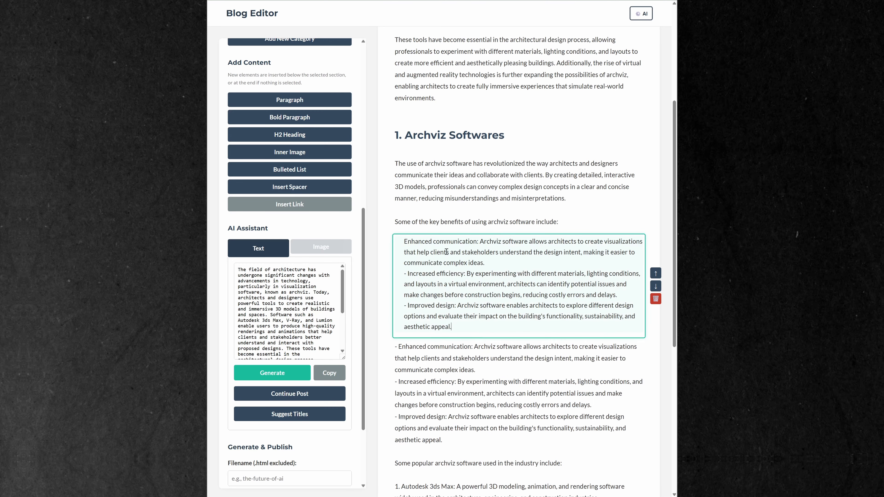
Remove the leading dashes from the "Increased efficiency" and "Improved design" items in the list
{"action": "left_click", "coordinate": [409, 275]}
{"action": "key", "text": "BackSpace"}
{"action": "key", "text": "BackSpace"}
{"action": "left_click", "coordinate": [407, 305]}
{"action": "key", "text": "BackSpace"}
{"action": "key", "text": "BackSpace"}
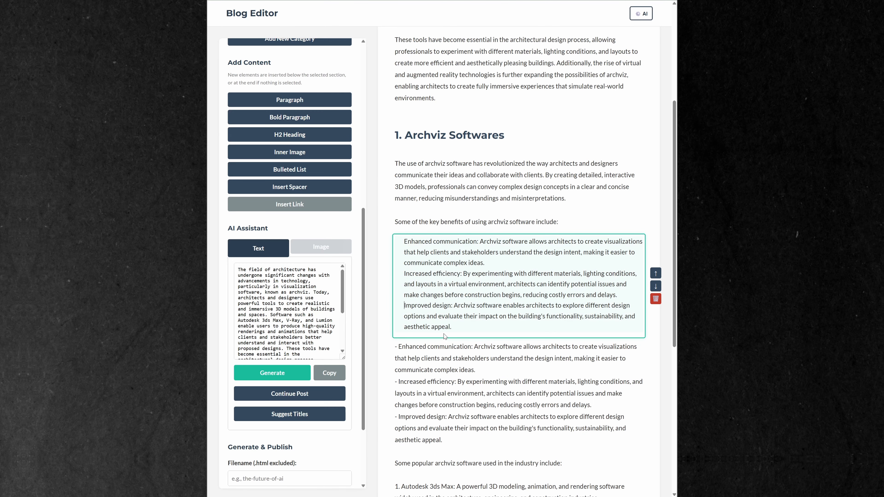
Delete the duplicated benefit items and the blank lines above "Some popular archviz software used in the industry include:"
{"action": "scroll", "coordinate": [444, 336], "scroll_direction": "down", "scroll_amount": 2}
{"action": "left_click", "coordinate": [444, 296]}
{"action": "left_click_drag", "start_coordinate": [395, 273], "coordinate": [473, 381]}
{"action": "key", "text": "Delete"}
{"action": "key", "text": "Delete"}
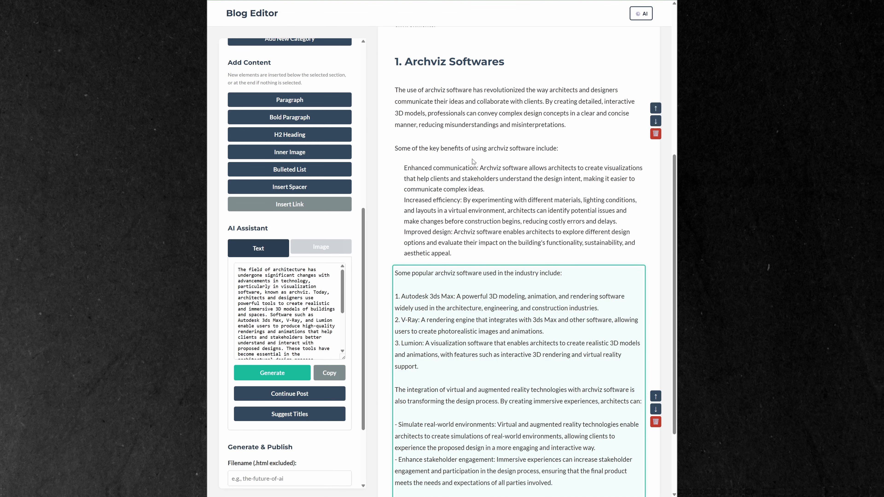
Move the closing text starting "As technology continues to evolve" into a new paragraph below an inserted spacer
{"action": "scroll", "coordinate": [494, 314], "scroll_direction": "down", "scroll_amount": 3}
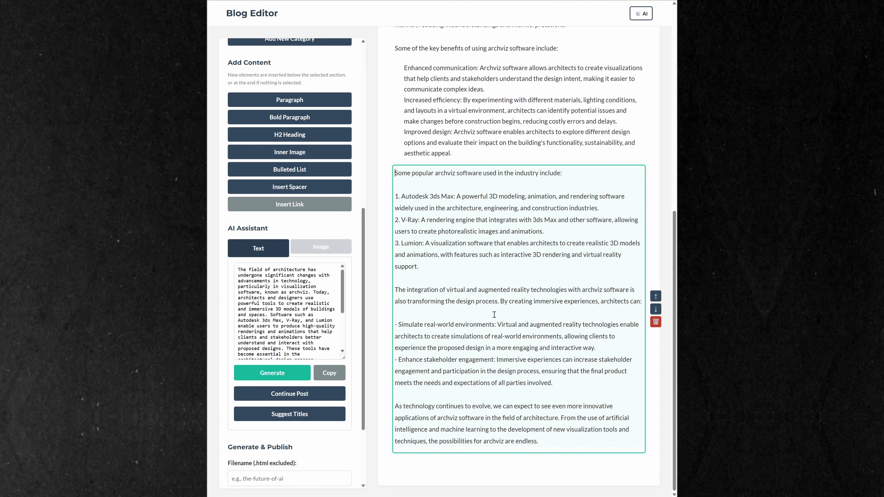
{"action": "left_click_drag", "start_coordinate": [394, 406], "coordinate": [548, 442]}
{"action": "key", "text": "Delete"}
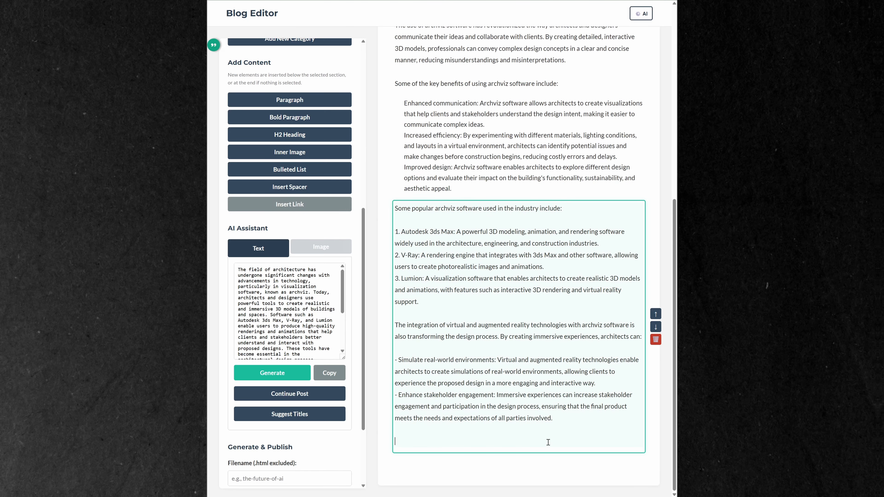
{"action": "key", "text": "BackSpace"}
{"action": "key", "text": "BackSpace"}
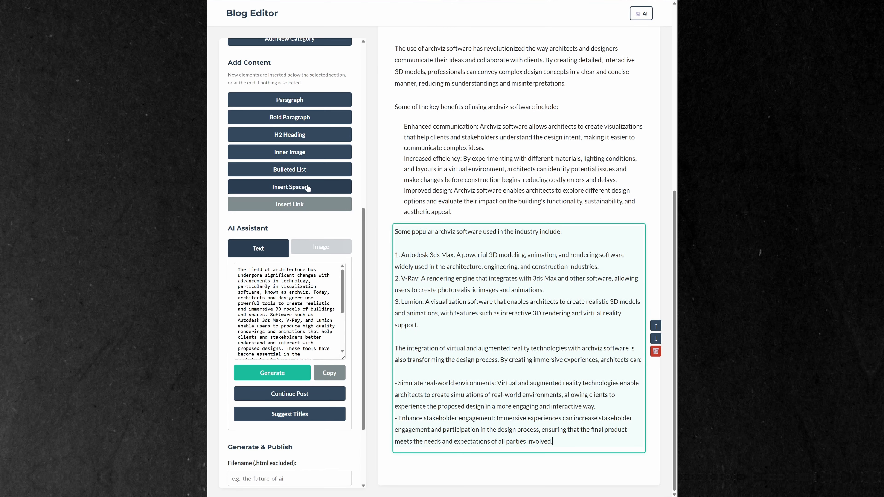
{"action": "left_click", "coordinate": [310, 190]}
{"action": "left_click", "coordinate": [297, 119]}
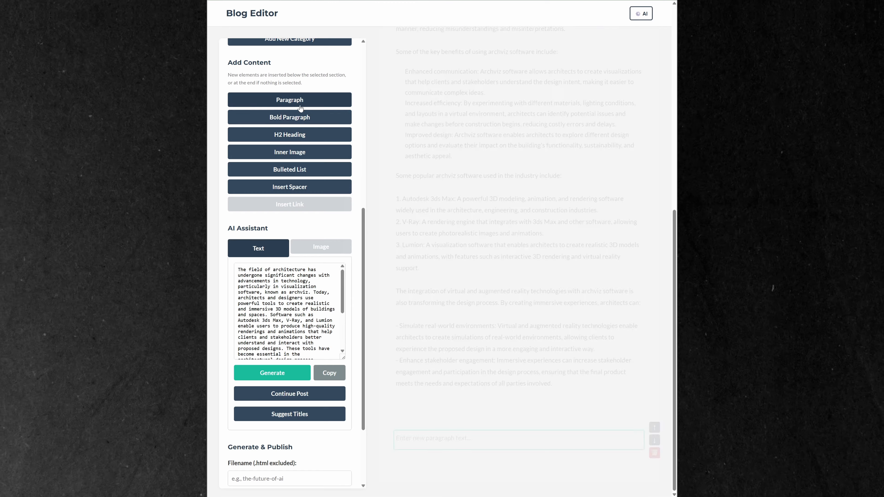
{"action": "key", "text": "ctrl+v"}
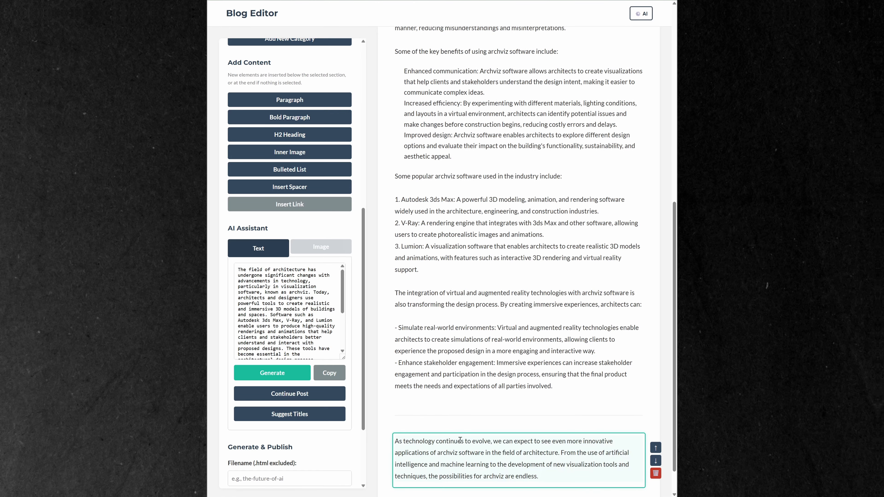
Add the Hugging Face API key in the AI settings, test it, and save with FLUX SCHNELL as the image model
{"action": "left_click", "coordinate": [467, 386]}
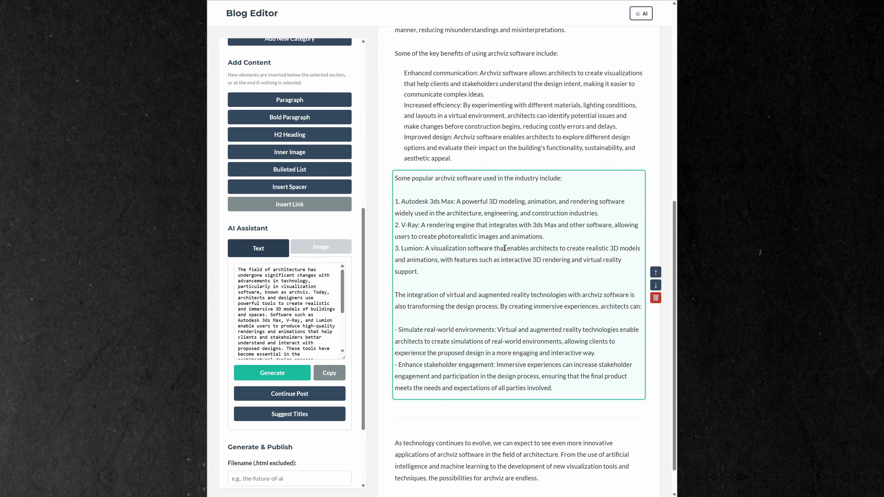
{"action": "left_click", "coordinate": [640, 15]}
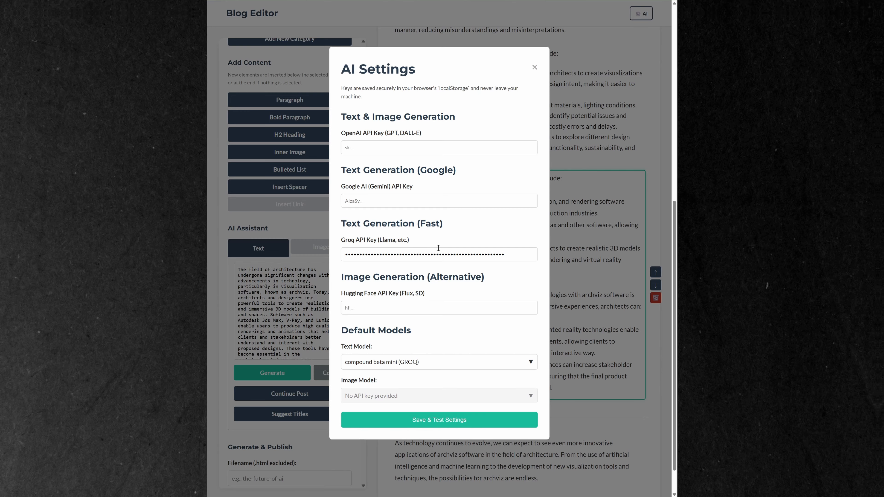
{"action": "left_click", "coordinate": [378, 307]}
{"action": "key", "text": "ctrl+v"}
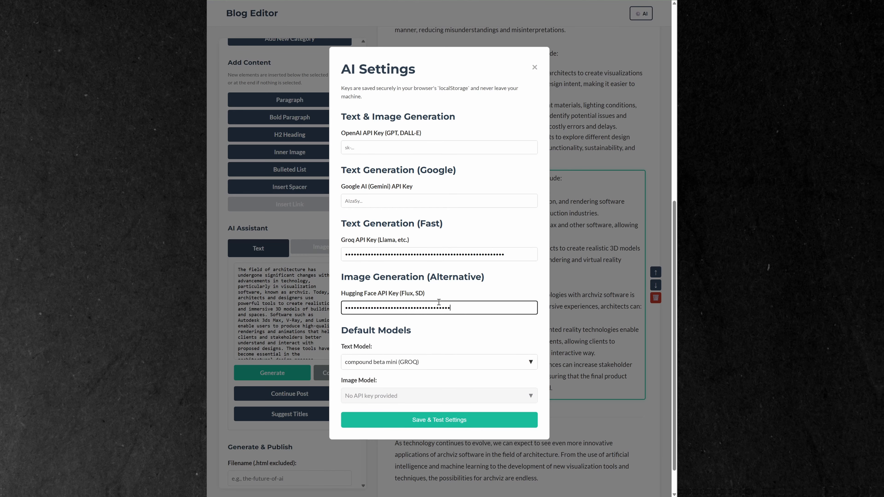
{"action": "left_click", "coordinate": [446, 423]}
{"action": "left_click", "coordinate": [428, 398]}
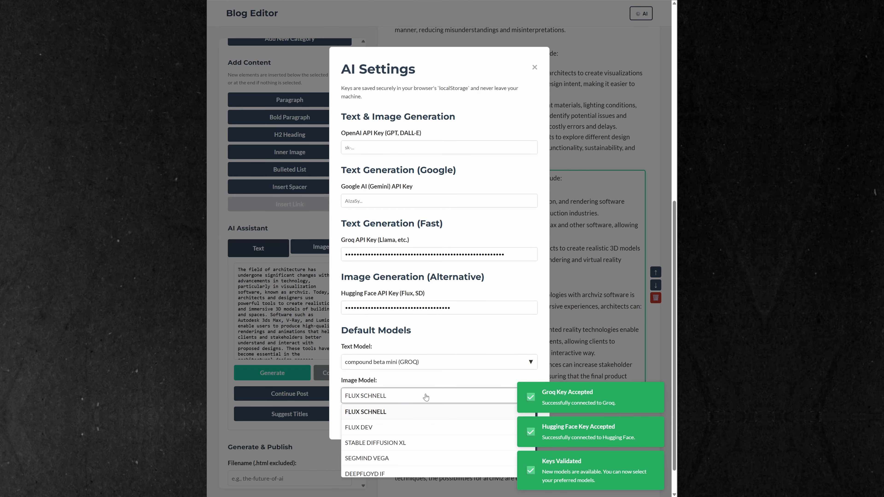
{"action": "left_click", "coordinate": [421, 395]}
{"action": "left_click", "coordinate": [472, 419]}
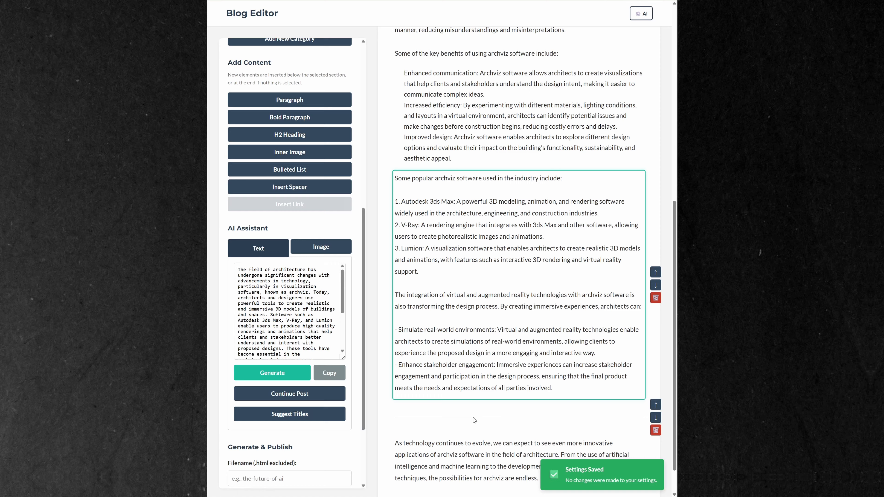
Generate an AI image from the prompt "photorealistic scene of architectural design on a computer in a modern office"
{"action": "left_click", "coordinate": [315, 251]}
{"action": "left_click", "coordinate": [269, 270]}
{"action": "type", "text": "photorealistic scene of architectural design on a computer in a modern office"}
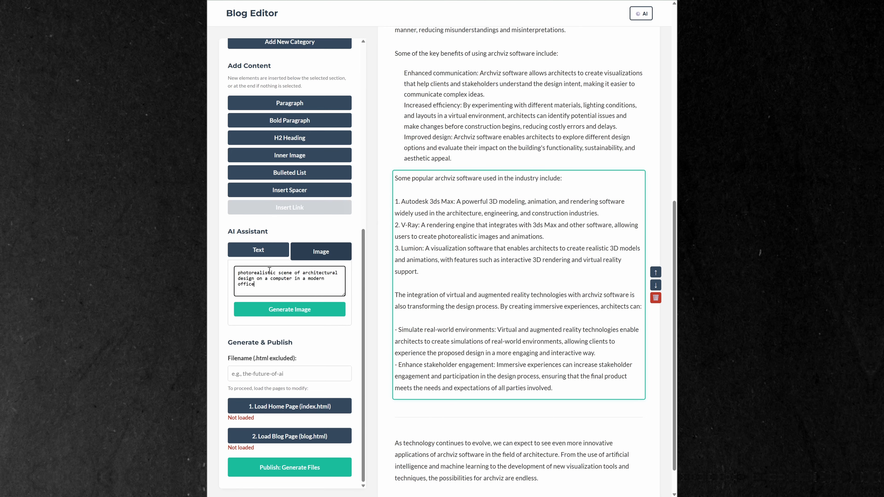
{"action": "left_click", "coordinate": [295, 310]}
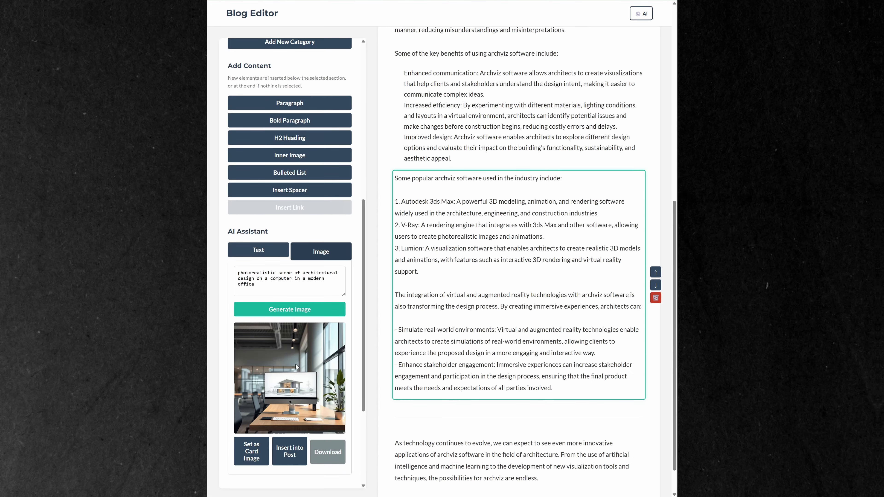
Insert the generated image below the popular archviz software section, saving it as photorealistic-scene.png in the images folder
{"action": "scroll", "coordinate": [315, 402], "scroll_direction": "down", "scroll_amount": 3}
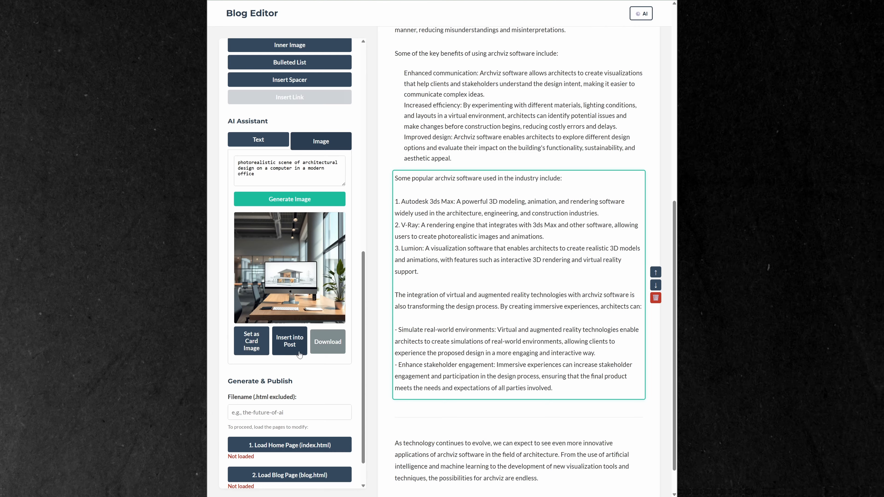
{"action": "left_click", "coordinate": [316, 353]}
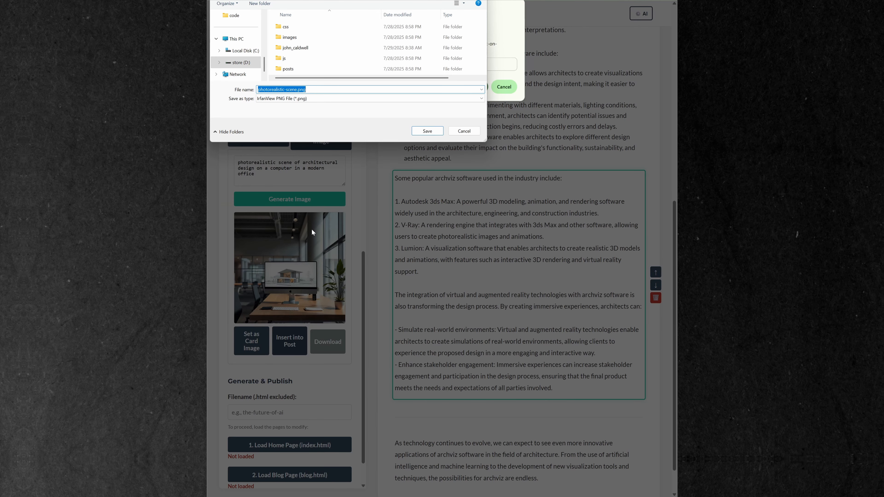
{"action": "double_click", "coordinate": [290, 37]}
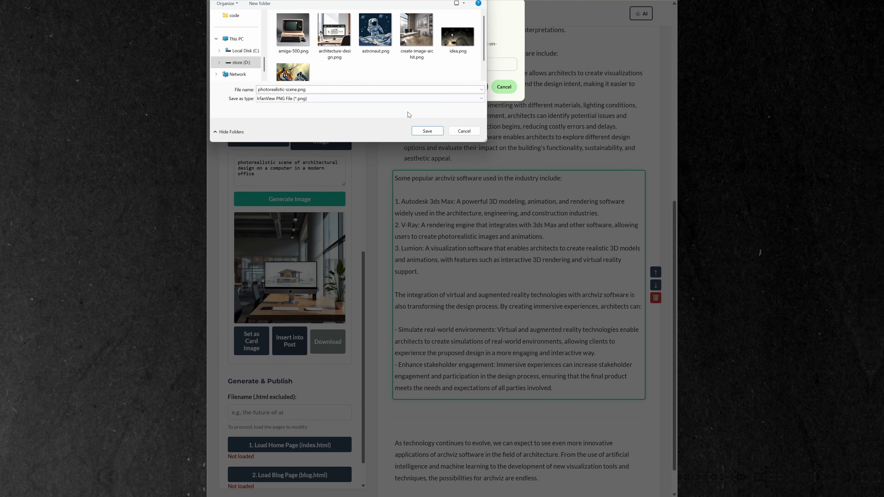
{"action": "left_click", "coordinate": [427, 130]}
{"action": "left_click", "coordinate": [471, 87]}
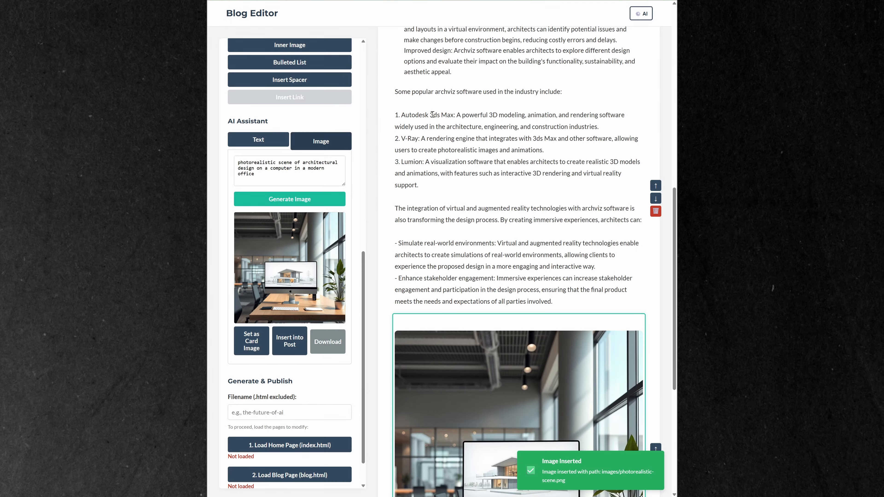
Shorten the inserted image's caption to "architectural design on a computer in a modern office" and save it
{"action": "left_click", "coordinate": [584, 365]}
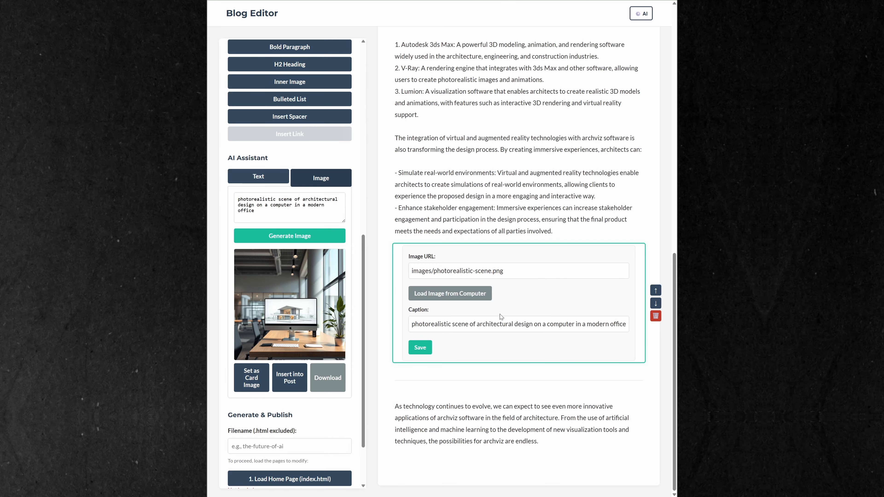
{"action": "left_click_drag", "start_coordinate": [477, 325], "coordinate": [409, 328]}
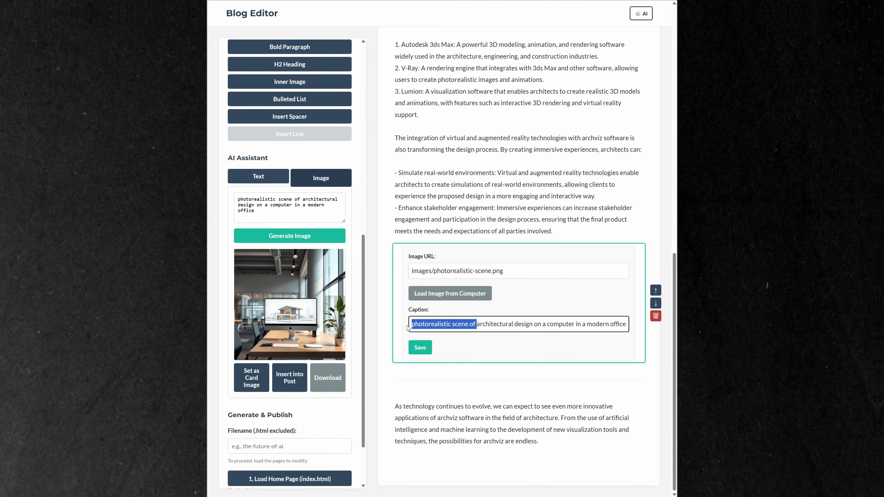
{"action": "key", "text": "BackSpace"}
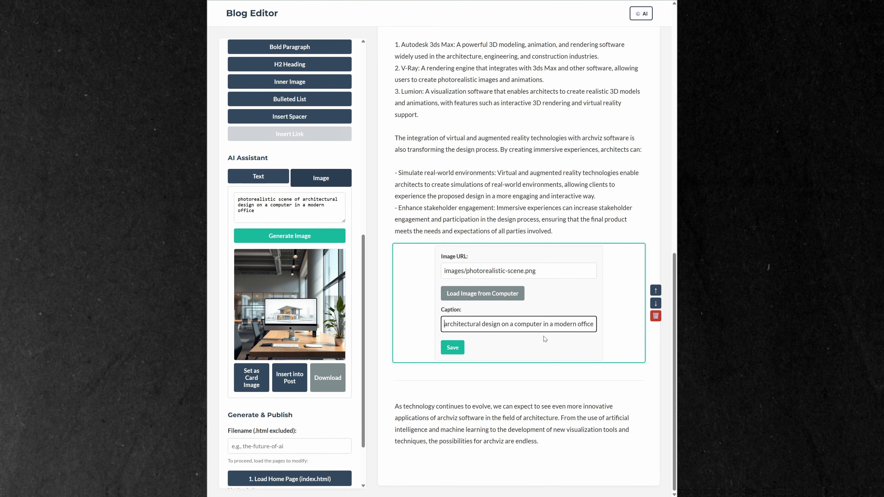
{"action": "left_click", "coordinate": [452, 347]}
Move the image up one block, above "Some popular archviz software used in the industry include:"
{"action": "scroll", "coordinate": [510, 319], "scroll_direction": "up", "scroll_amount": 6}
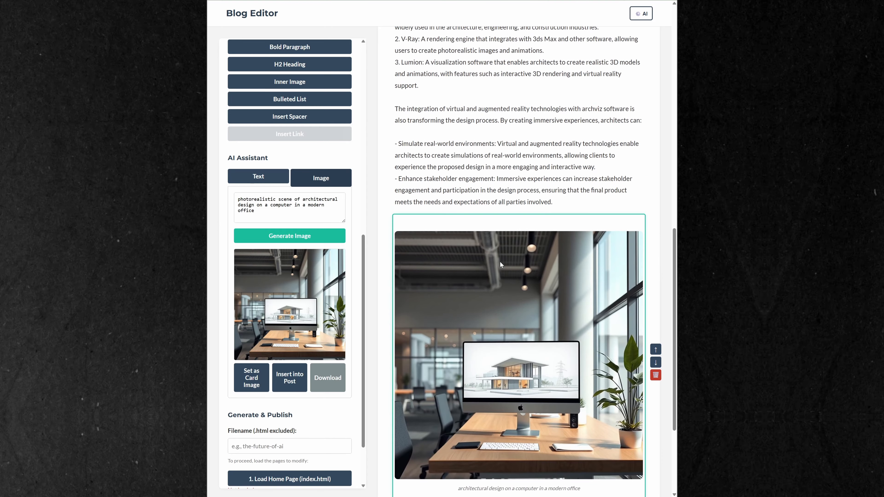
{"action": "scroll", "coordinate": [559, 387], "scroll_direction": "down", "scroll_amount": 5}
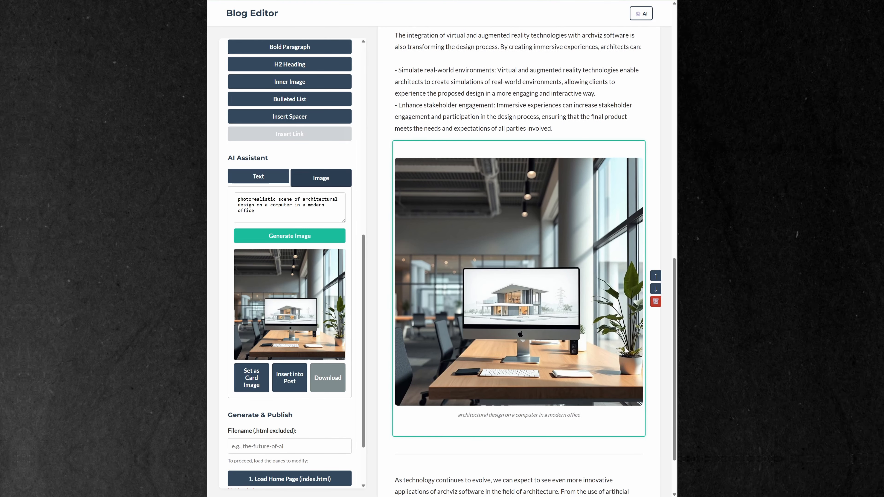
{"action": "left_click", "coordinate": [655, 277]}
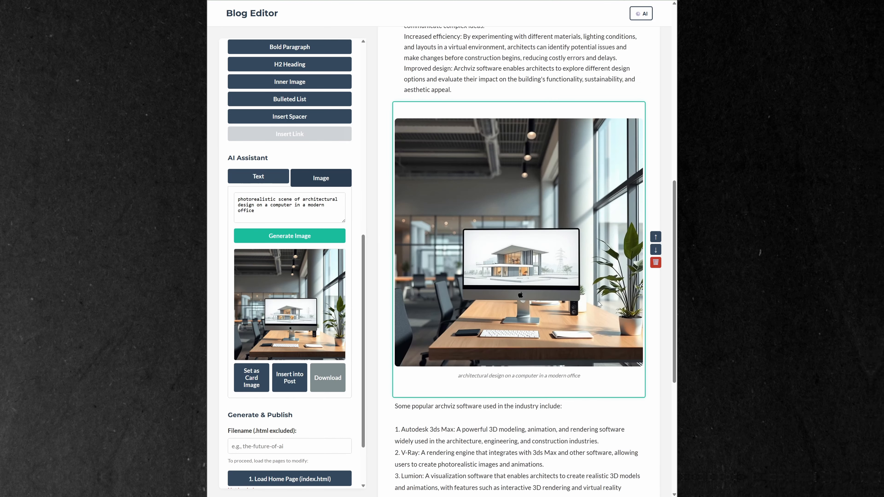
Insert an H2 heading below the virtual and augmented reality text and enter "2. AI in Archviz"
{"action": "scroll", "coordinate": [442, 310], "scroll_direction": "down", "scroll_amount": 3}
{"action": "scroll", "coordinate": [453, 309], "scroll_direction": "down", "scroll_amount": 3}
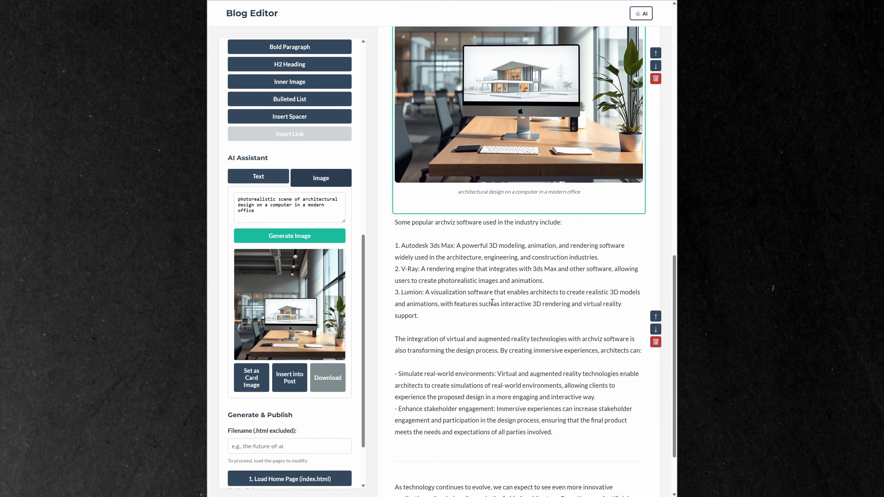
{"action": "scroll", "coordinate": [420, 314], "scroll_direction": "up", "scroll_amount": 1}
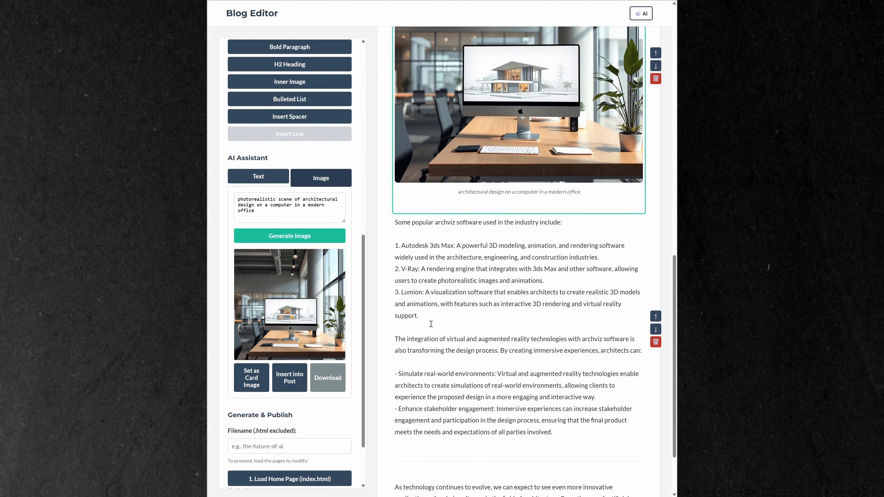
{"action": "scroll", "coordinate": [430, 323], "scroll_direction": "down", "scroll_amount": 1}
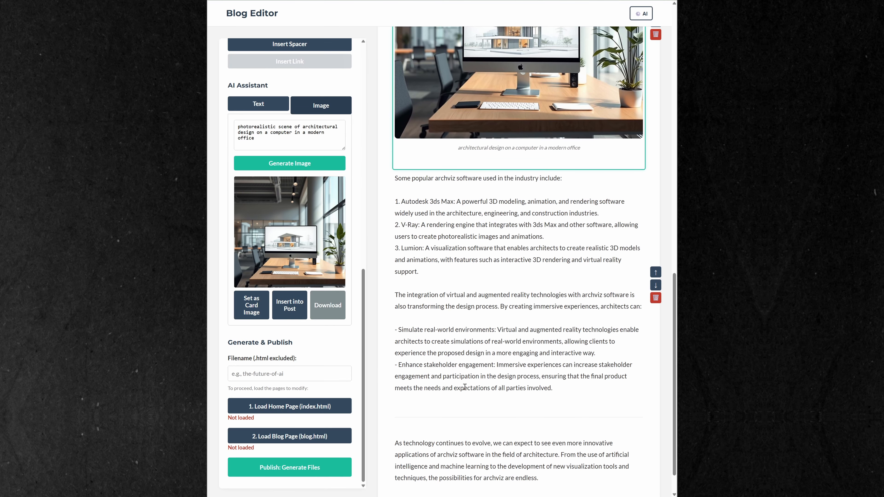
{"action": "left_click", "coordinate": [464, 376]}
{"action": "scroll", "coordinate": [303, 220], "scroll_direction": "up", "scroll_amount": 5}
{"action": "left_click", "coordinate": [303, 213]}
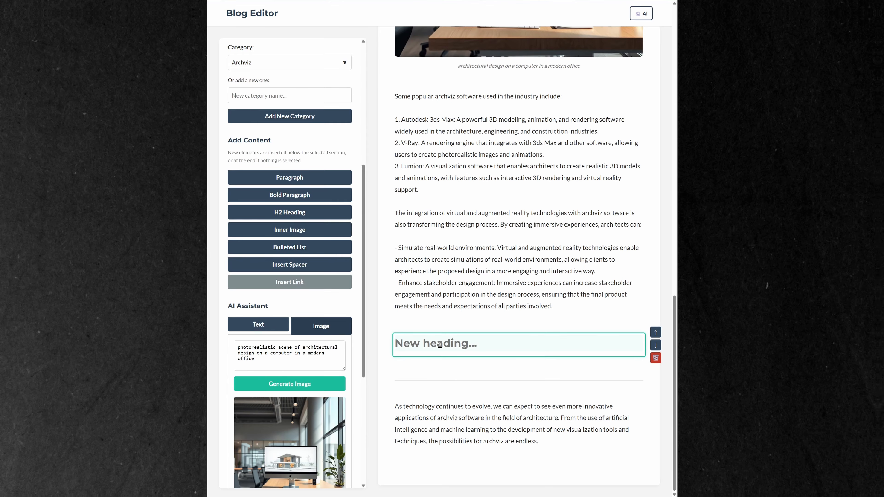
{"action": "type", "text": "2. AI "}
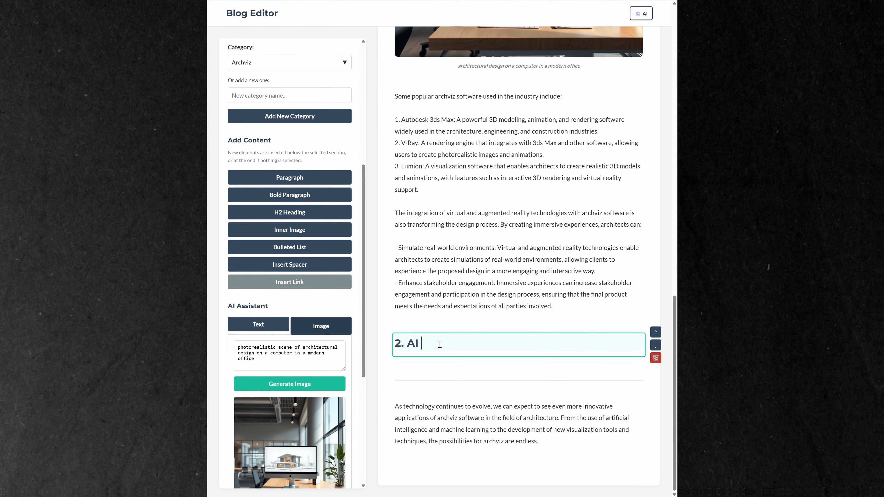
{"action": "type", "text": "in ARch"}
{"action": "key", "text": "BackSpace"}
{"action": "type", "text": "r"}
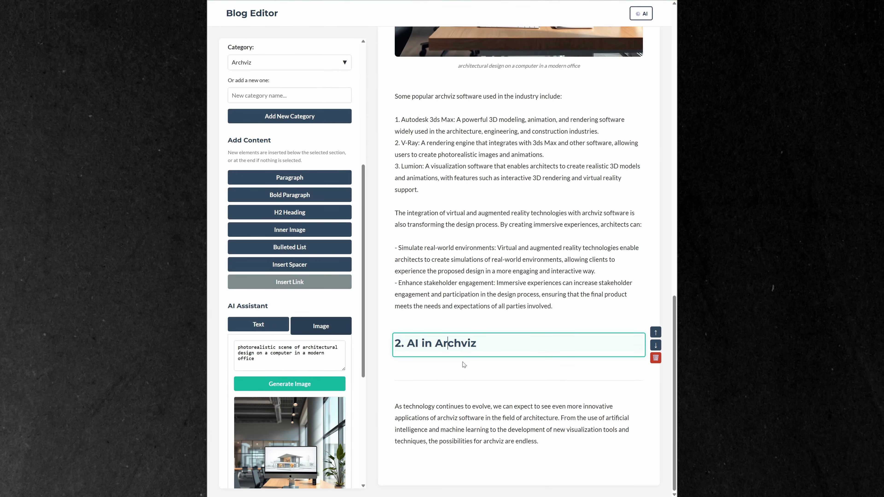
Remove the leading number from the "AI in Archviz" heading and from the earlier section heading above it
{"action": "scroll", "coordinate": [459, 380], "scroll_direction": "up", "scroll_amount": 2}
{"action": "key", "text": "BackSpace"}
{"action": "key", "text": "BackSpace"}
{"action": "key", "text": "BackSpace"}
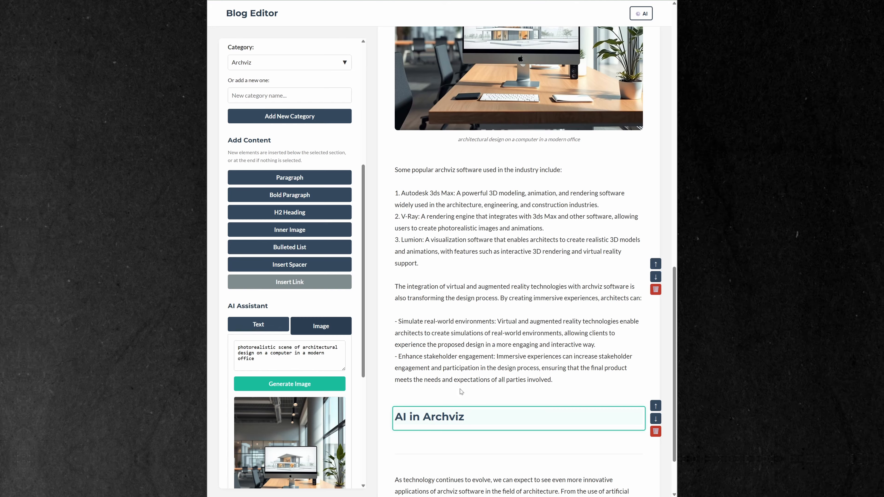
{"action": "scroll", "coordinate": [461, 390], "scroll_direction": "up", "scroll_amount": 18}
{"action": "left_click", "coordinate": [407, 287]}
{"action": "key", "text": "BackSpace"}
{"action": "key", "text": "BackSpace"}
{"action": "key", "text": "BackSpace"}
{"action": "scroll", "coordinate": [450, 291], "scroll_direction": "down", "scroll_amount": 20}
Select the "AI in Archviz" heading as the insertion point and switch the AI assistant to text generation
{"action": "left_click", "coordinate": [455, 353]}
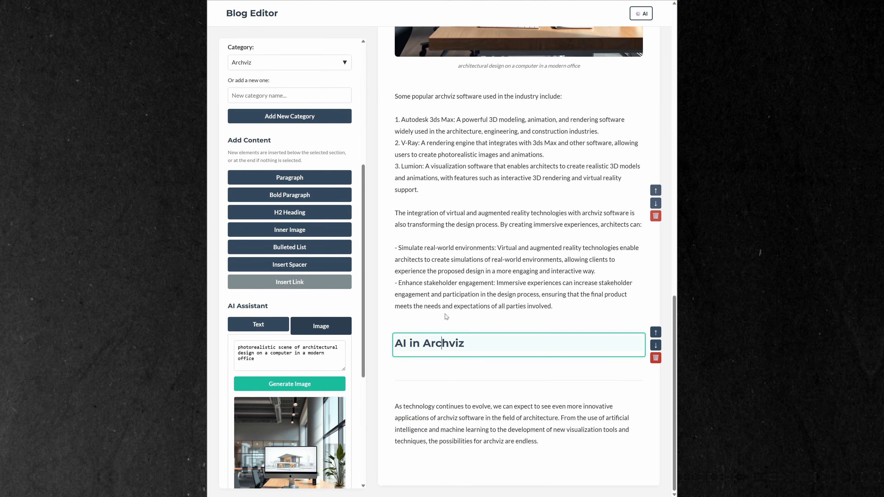
{"action": "scroll", "coordinate": [308, 313], "scroll_direction": "down", "scroll_amount": 2}
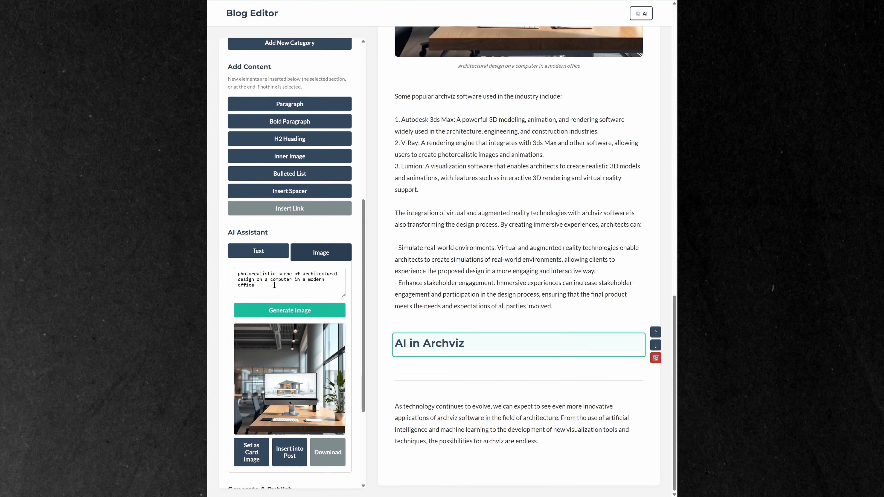
{"action": "left_click", "coordinate": [261, 252]}
{"action": "left_click", "coordinate": [309, 278]}
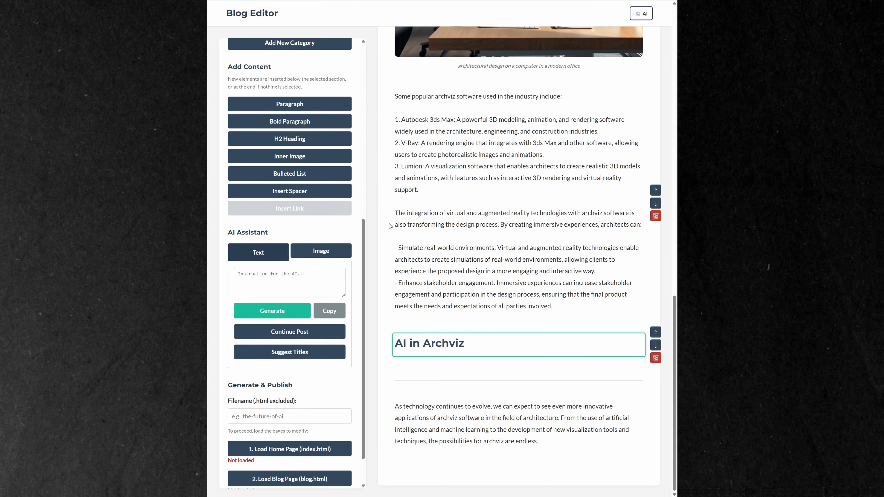
Add the Google AI (Gemini) API key in the AI settings, test it, and save GEMINI 1.5 PRO LATEST as the text model
{"action": "left_click", "coordinate": [641, 16]}
{"action": "left_click", "coordinate": [396, 200]}
{"action": "key", "text": "ctrl+v"}
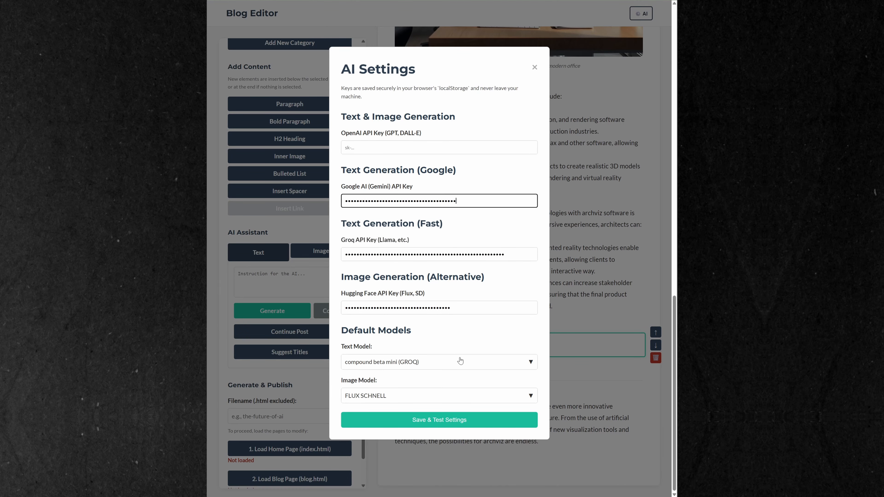
{"action": "left_click", "coordinate": [400, 420]}
{"action": "left_click", "coordinate": [435, 362]}
{"action": "left_click", "coordinate": [432, 378]}
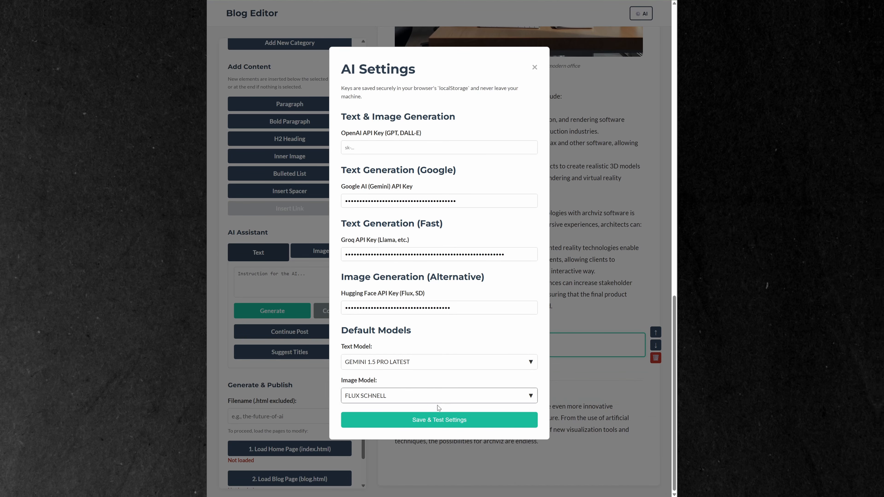
{"action": "left_click", "coordinate": [439, 419]}
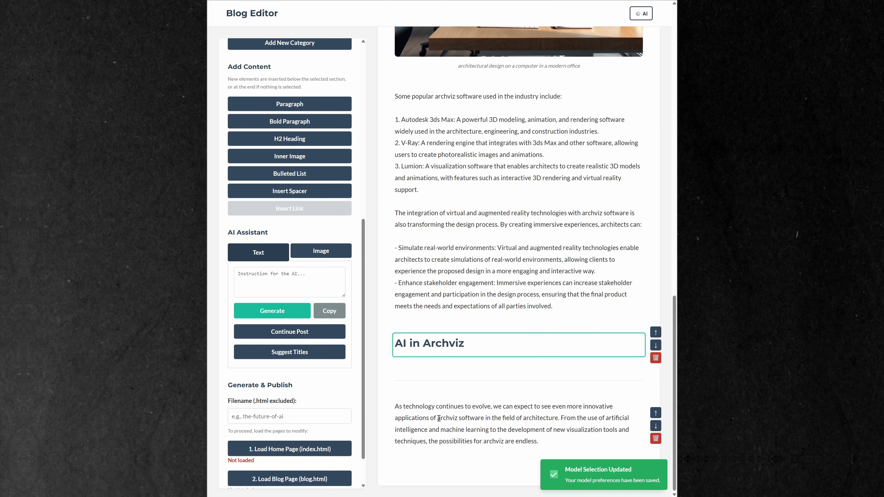
Generate AI text from the instruction "AI in Archviz today, short paragraph"
{"action": "left_click", "coordinate": [296, 277]}
{"action": "type", "text": "AI in Archviz today, sho"}
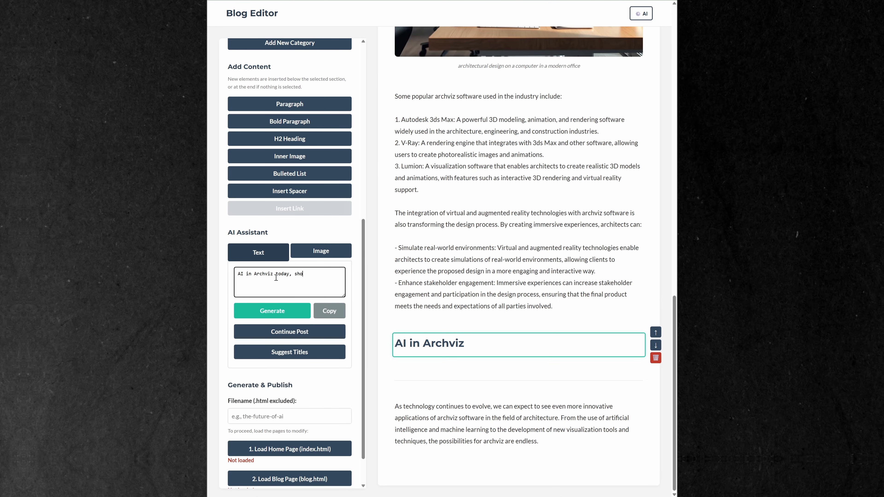
{"action": "left_click", "coordinate": [278, 310]}
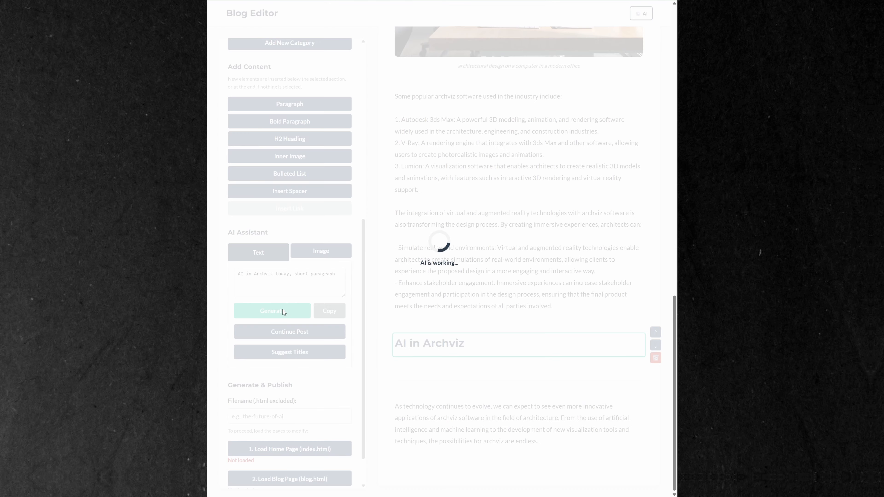
{"action": "scroll", "coordinate": [317, 357], "scroll_direction": "up", "scroll_amount": 2}
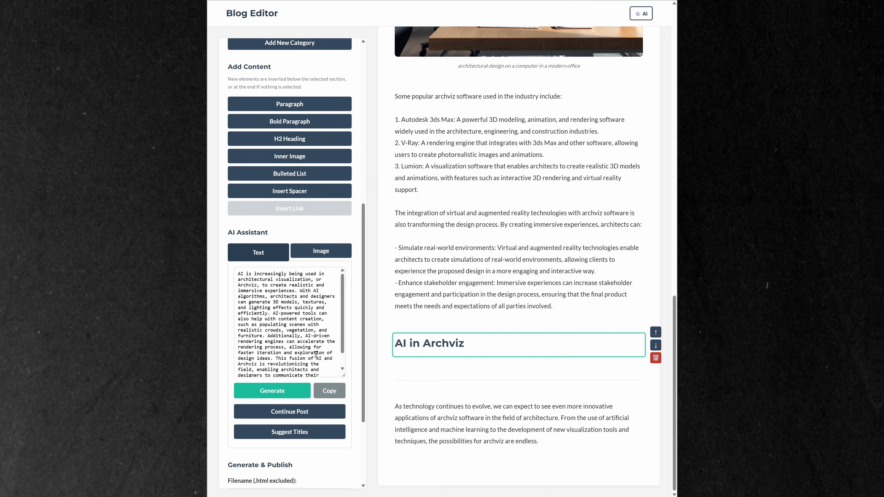
Copy the generated text and paste it into a new paragraph below the "AI in Archviz" heading
{"action": "scroll", "coordinate": [317, 357], "scroll_direction": "down", "scroll_amount": 2}
{"action": "left_click", "coordinate": [327, 392]}
{"action": "left_click", "coordinate": [290, 104]}
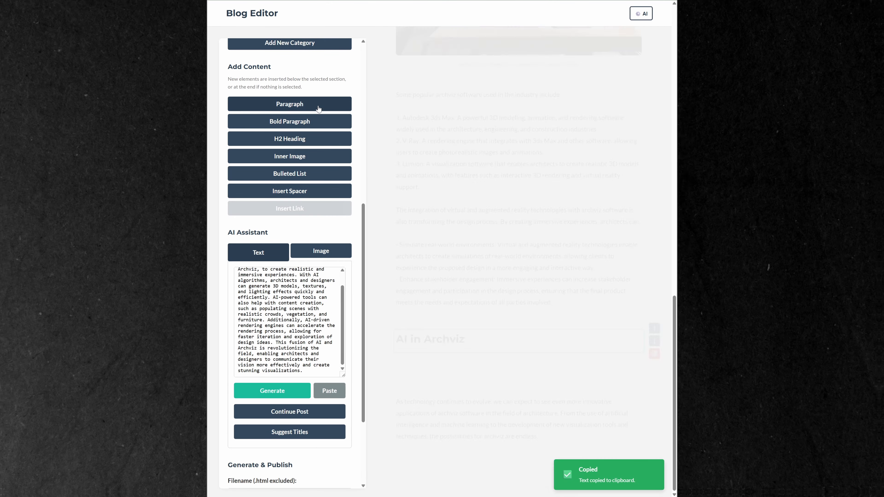
{"action": "left_click", "coordinate": [329, 391]}
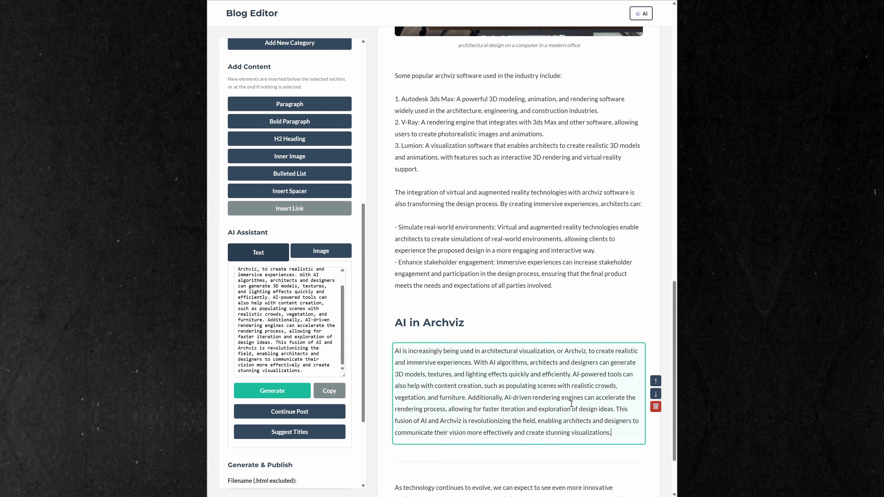
Generate an AI continuation of the post below the "AI in Archviz" paragraph and delete the generated section
{"action": "scroll", "coordinate": [571, 404], "scroll_direction": "down", "scroll_amount": 2}
{"action": "left_click", "coordinate": [315, 411]}
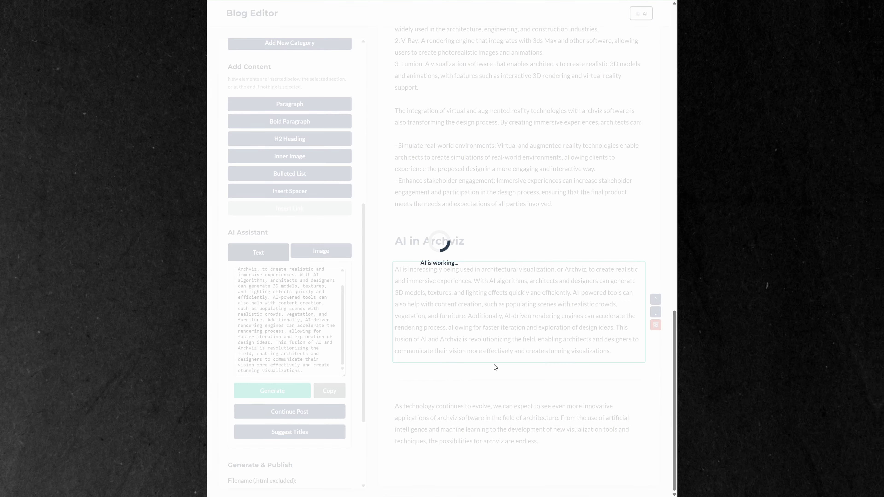
{"action": "scroll", "coordinate": [503, 344], "scroll_direction": "up", "scroll_amount": 3}
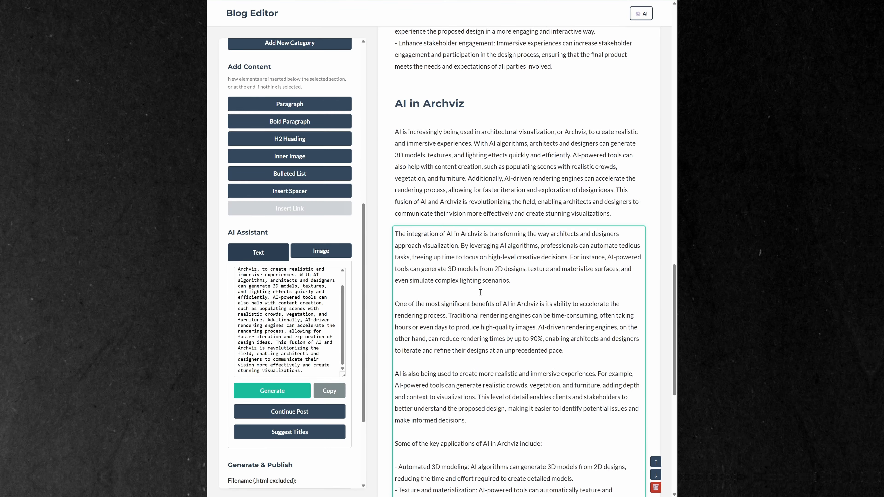
{"action": "scroll", "coordinate": [479, 292], "scroll_direction": "down", "scroll_amount": 3}
{"action": "scroll", "coordinate": [529, 244], "scroll_direction": "down", "scroll_amount": 1}
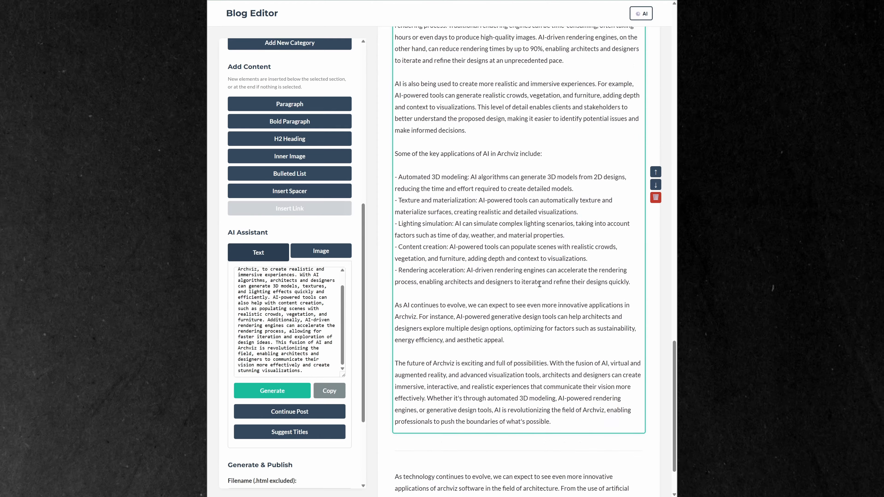
{"action": "left_click", "coordinate": [655, 237]}
{"action": "key", "text": "Return"}
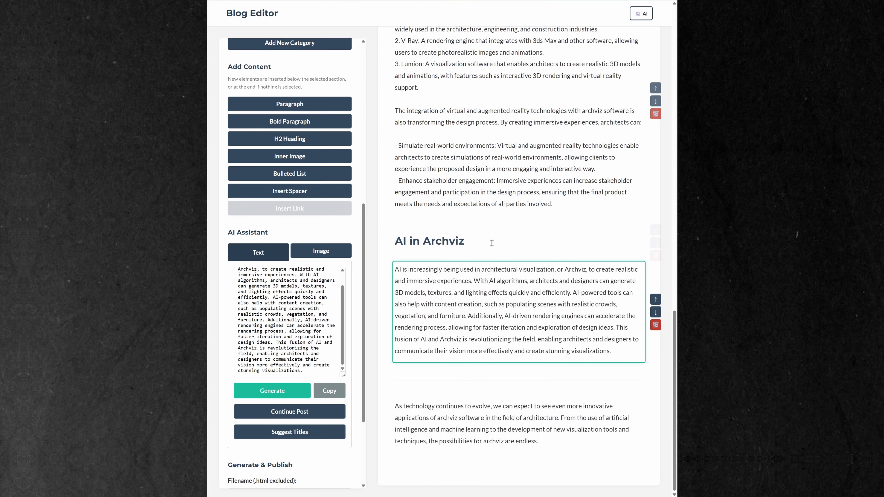
Save the current post as a draft
{"action": "scroll", "coordinate": [324, 258], "scroll_direction": "up", "scroll_amount": 10}
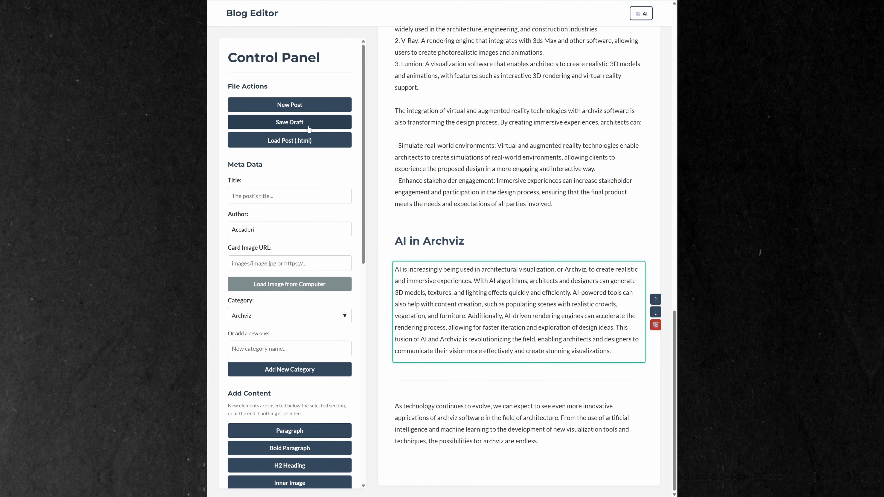
{"action": "left_click", "coordinate": [290, 122]}
{"action": "left_click", "coordinate": [506, 39]}
Generate AI title suggestions and use "Visualizing Tomorrow: The Intersection of AI, Archviz, and Architecture" as the post title
{"action": "scroll", "coordinate": [346, 334], "scroll_direction": "down", "scroll_amount": 12}
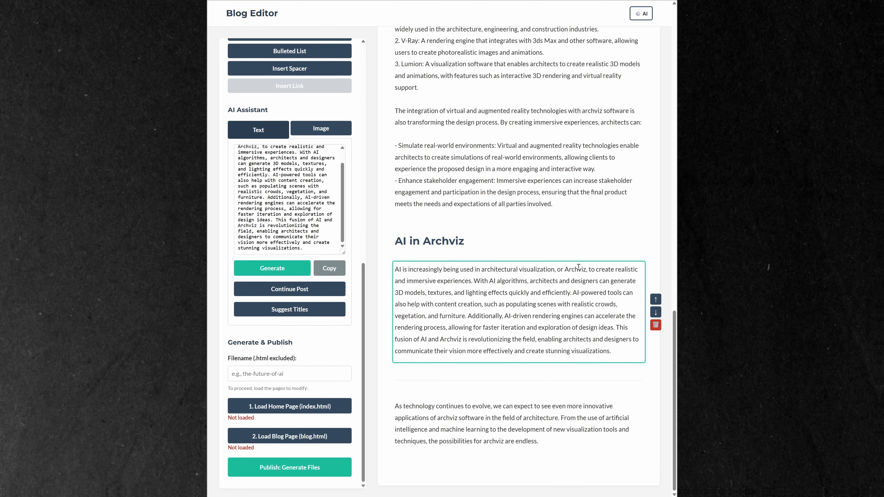
{"action": "left_click", "coordinate": [314, 310]}
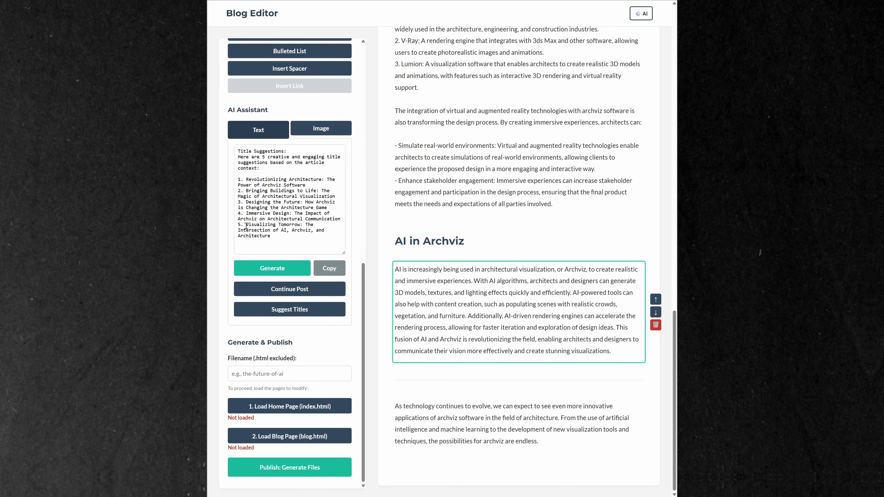
{"action": "left_click_drag", "start_coordinate": [246, 227], "coordinate": [273, 236]}
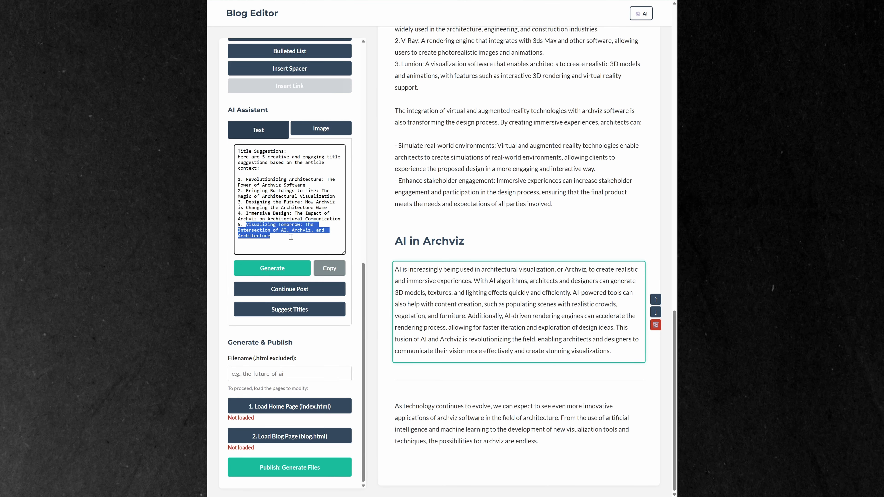
{"action": "scroll", "coordinate": [289, 240], "scroll_direction": "up", "scroll_amount": 15}
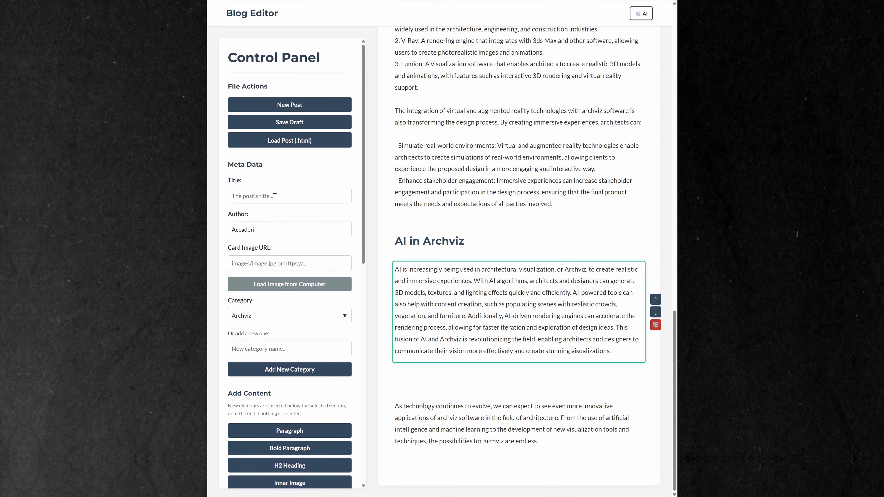
{"action": "left_click", "coordinate": [275, 197]}
{"action": "key", "text": "ctrl+v"}
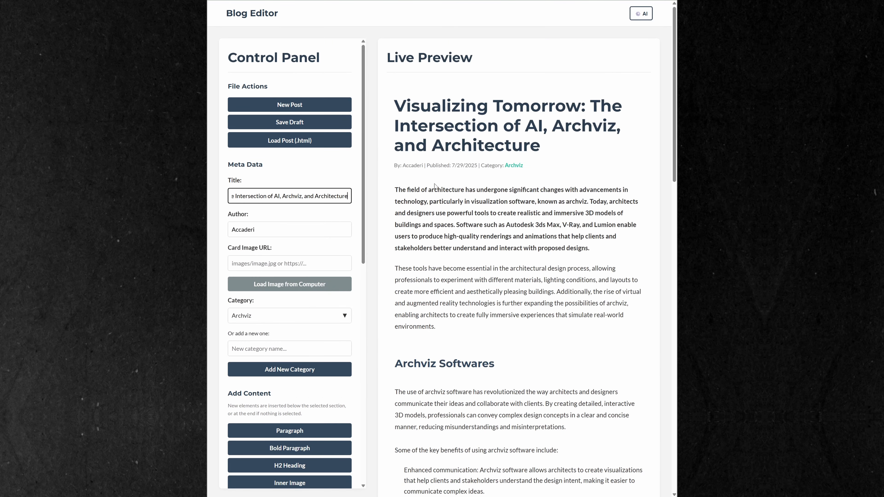
Load create-image-archit.png from the computer as the post's card image
{"action": "scroll", "coordinate": [304, 257], "scroll_direction": "down", "scroll_amount": 1}
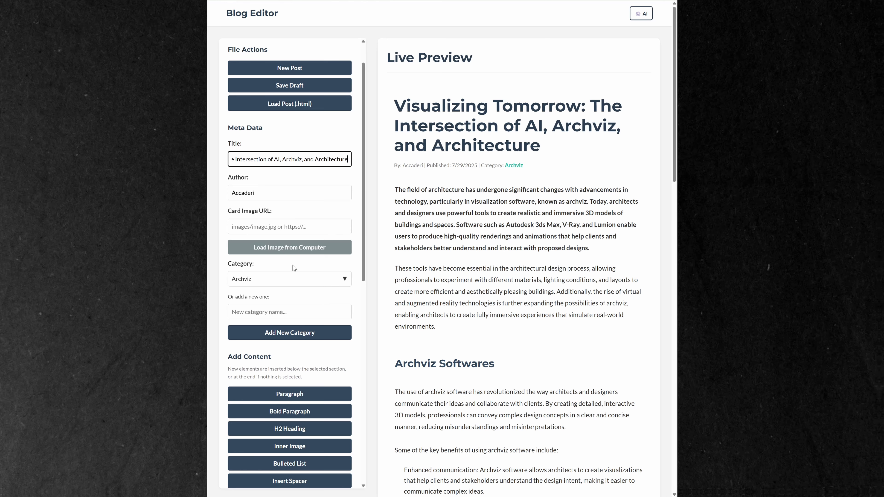
{"action": "left_click", "coordinate": [291, 248]}
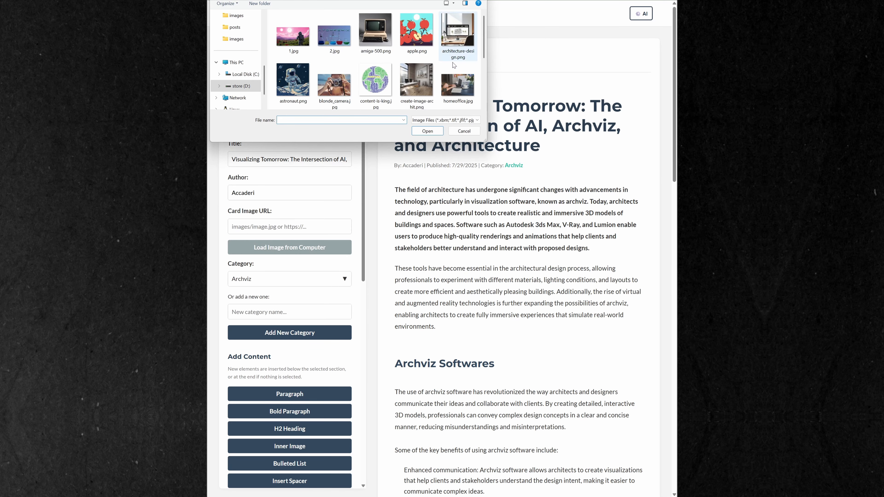
{"action": "left_click", "coordinate": [416, 81]}
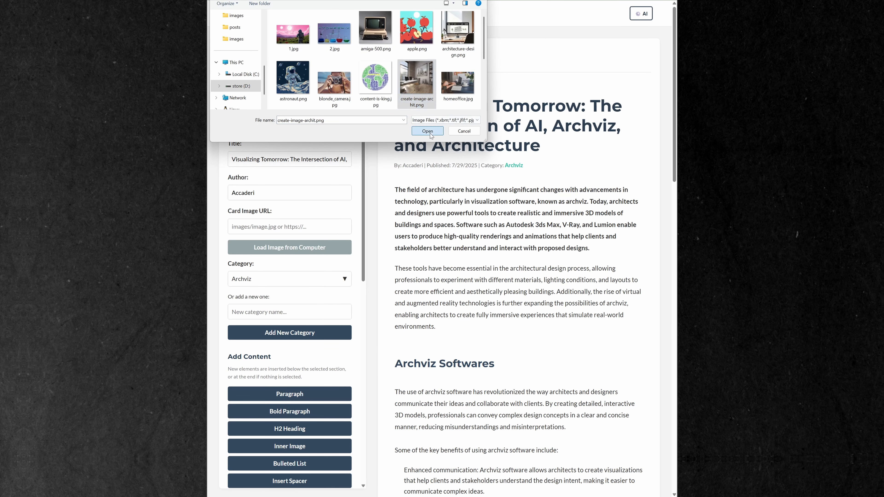
{"action": "left_click", "coordinate": [430, 134]}
Set the post's publishing filename to archviz-post
{"action": "scroll", "coordinate": [293, 308], "scroll_direction": "down", "scroll_amount": 1}
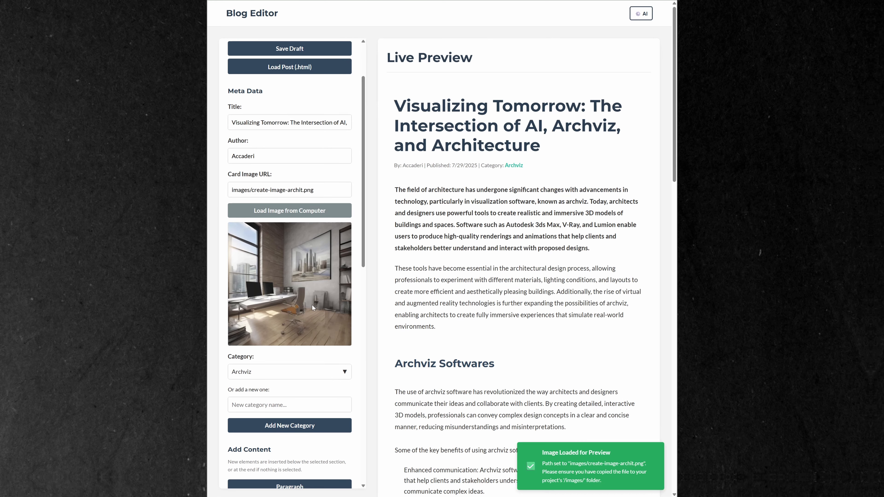
{"action": "scroll", "coordinate": [312, 303], "scroll_direction": "down", "scroll_amount": 10}
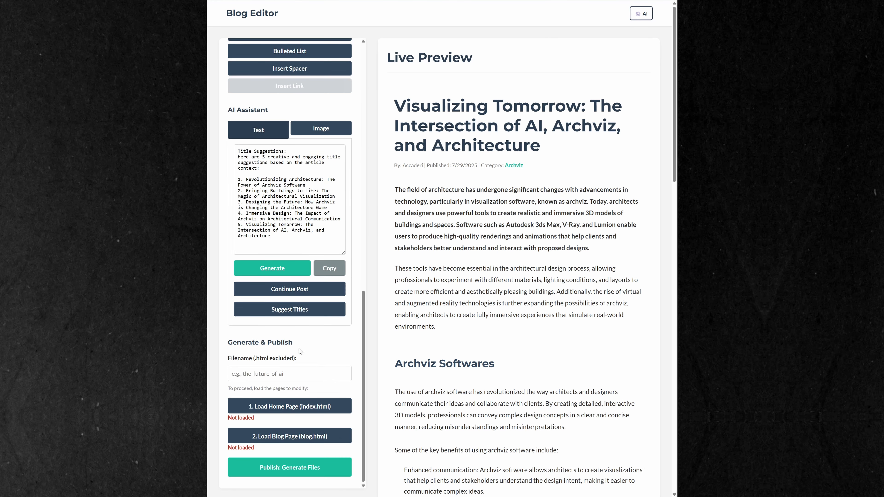
{"action": "left_click", "coordinate": [297, 377]}
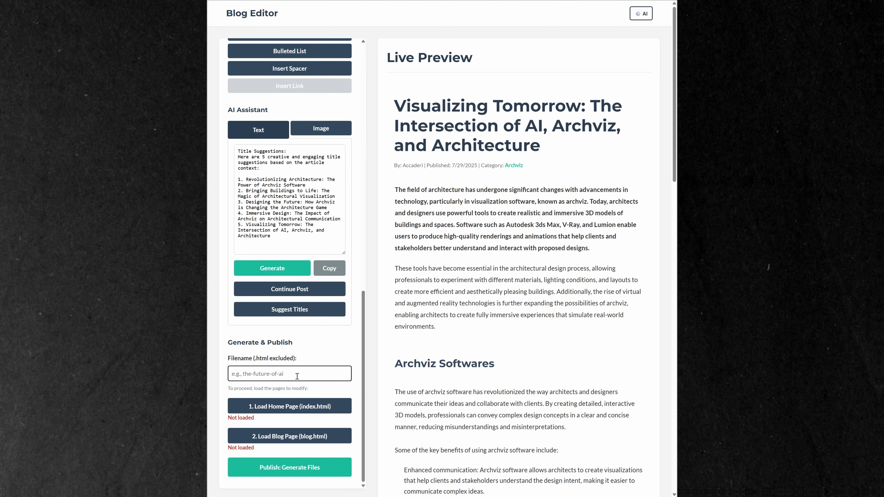
{"action": "type", "text": "archviz-p"}
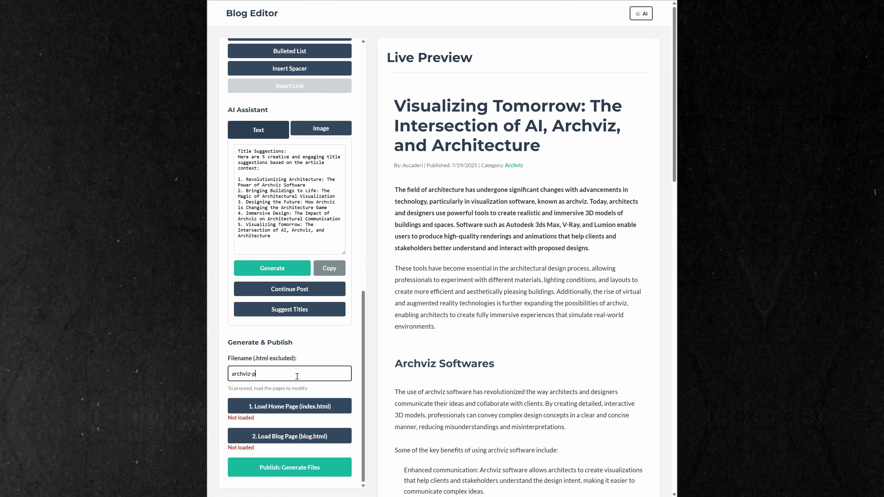
{"action": "type", "text": "ost"}
{"action": "scroll", "coordinate": [302, 353], "scroll_direction": "down", "scroll_amount": 1}
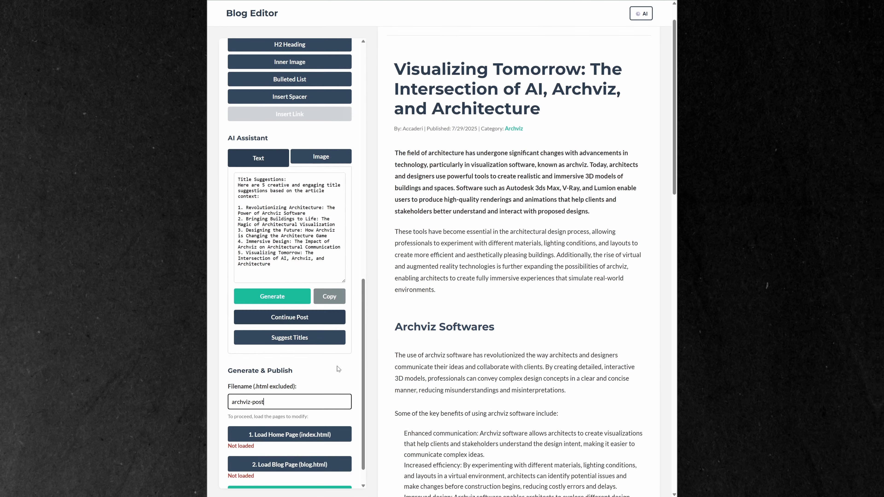
Load index.html as the home page and blog.html as the blog page for publishing
{"action": "scroll", "coordinate": [339, 369], "scroll_direction": "down", "scroll_amount": 1}
{"action": "left_click", "coordinate": [289, 406]}
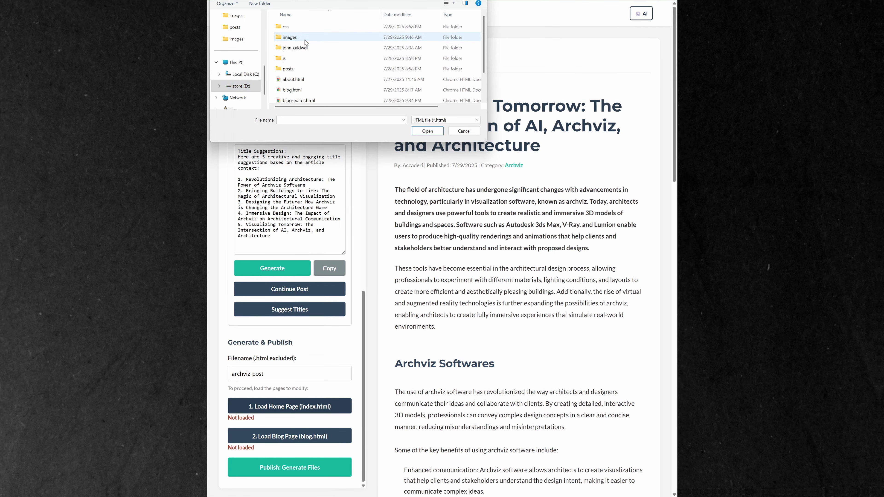
{"action": "scroll", "coordinate": [307, 70], "scroll_direction": "down", "scroll_amount": 1}
{"action": "left_click", "coordinate": [309, 89]}
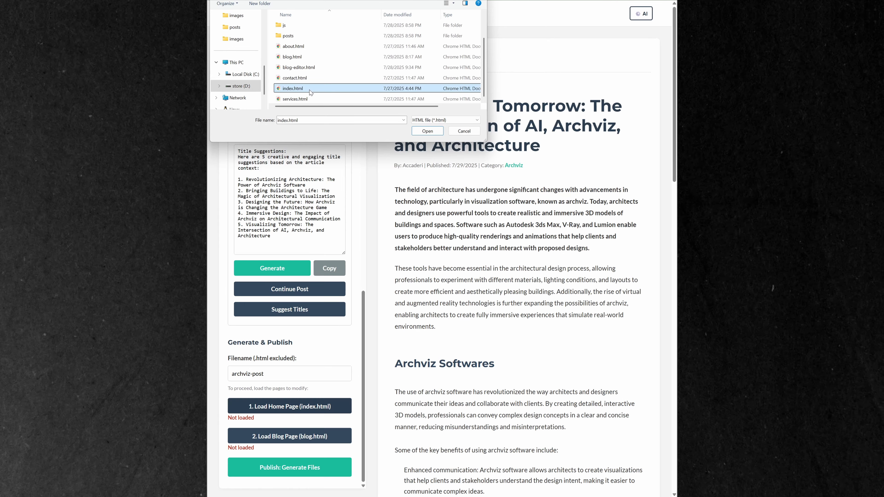
{"action": "left_click", "coordinate": [434, 131]}
{"action": "left_click", "coordinate": [291, 439]}
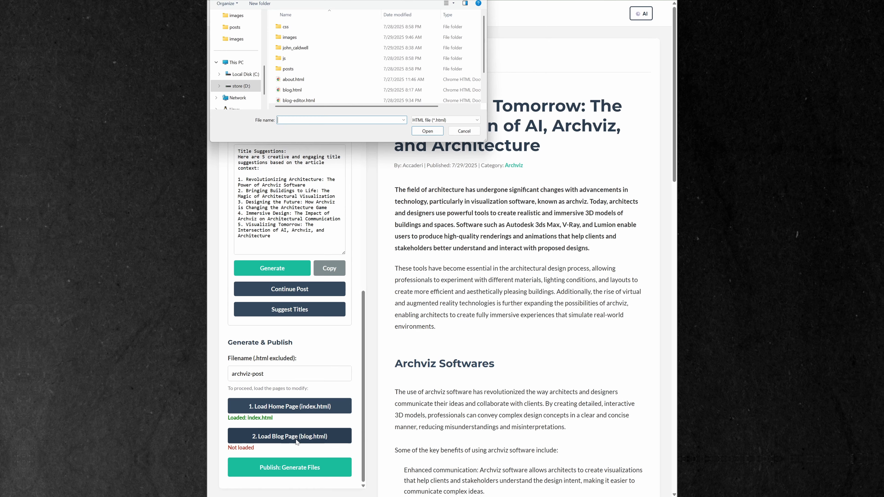
{"action": "left_click", "coordinate": [315, 89]}
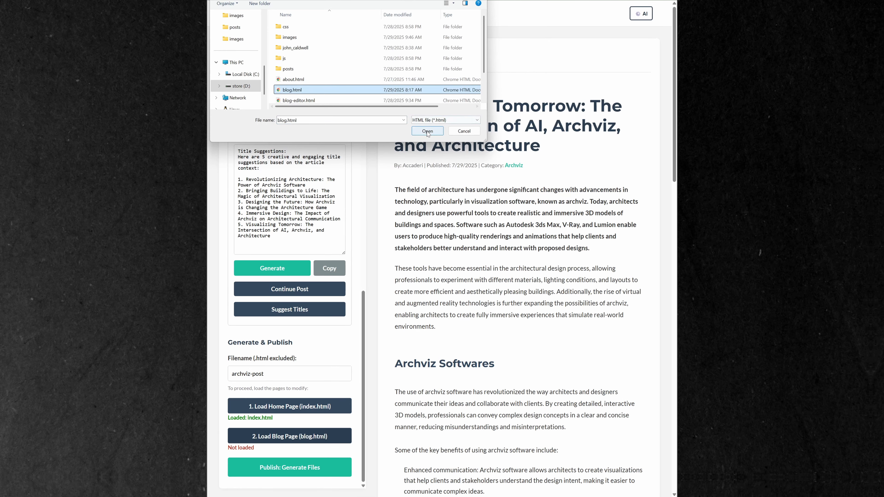
{"action": "left_click", "coordinate": [427, 131]}
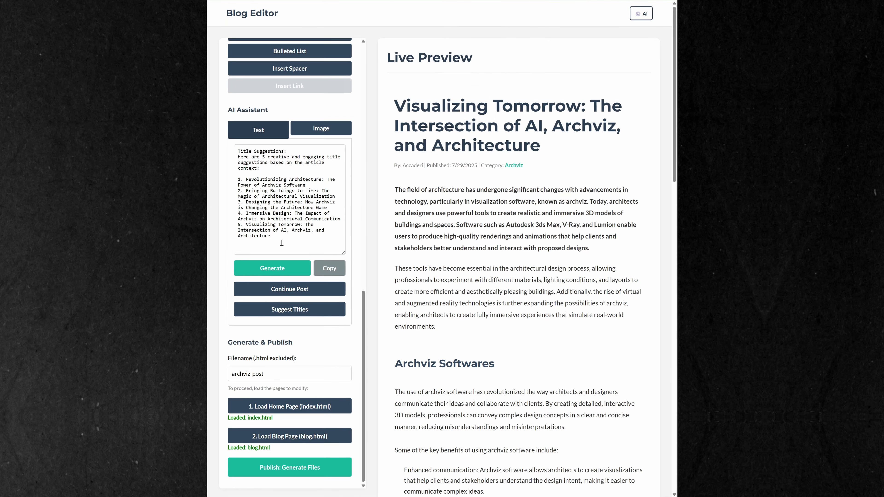
Publish the post, saving archviz-post.html in the posts folder and the updated index.html and blog.html in the project folder
{"action": "left_click", "coordinate": [296, 468]}
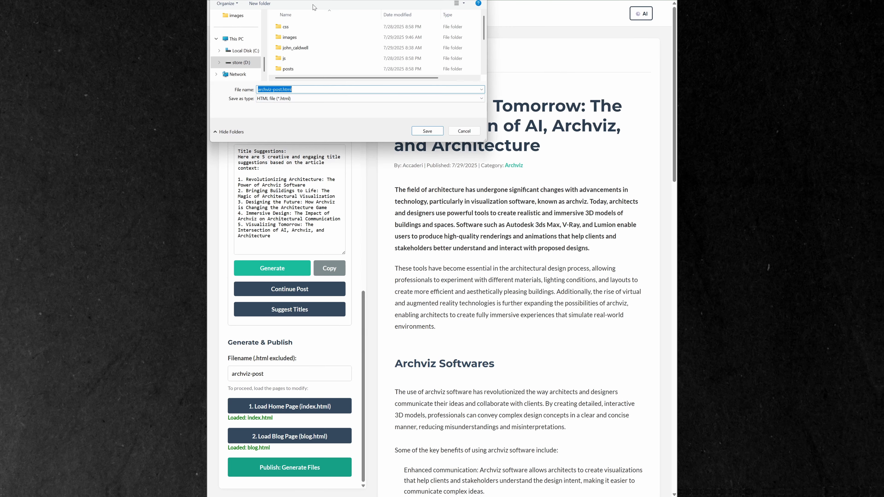
{"action": "double_click", "coordinate": [303, 69]}
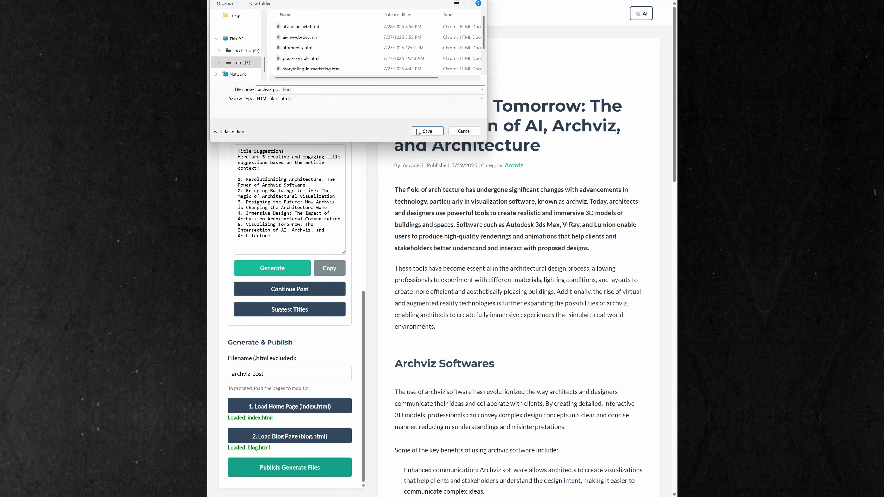
{"action": "left_click", "coordinate": [428, 131]}
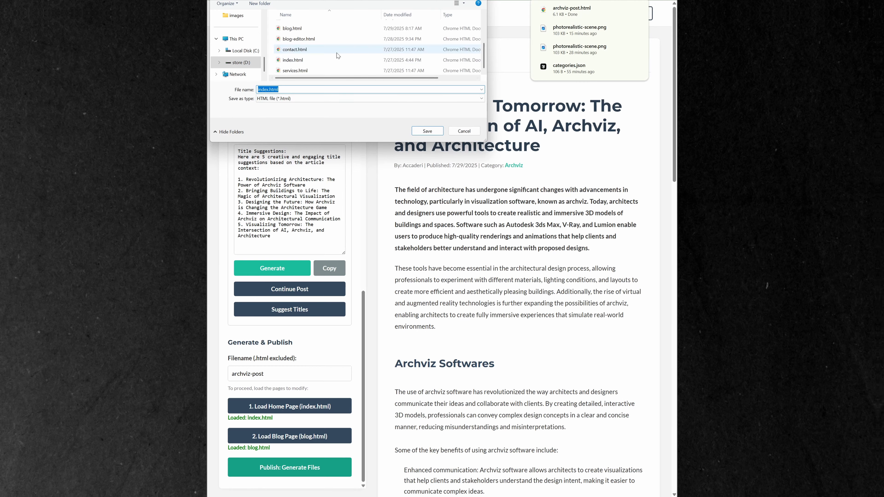
{"action": "left_click", "coordinate": [427, 131]}
{"action": "left_click", "coordinate": [427, 130]}
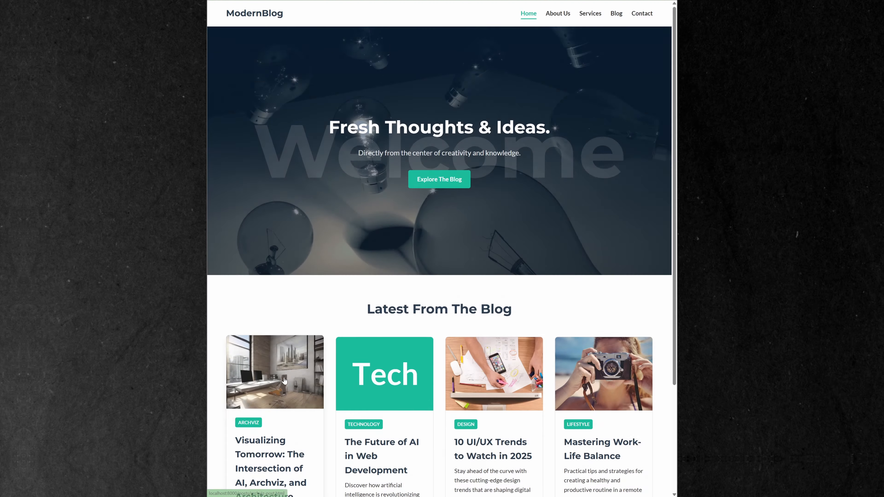
Review the published site: the home page, the blog listing, the new Archviz post and "The Future of AI in Web Development"
{"action": "scroll", "coordinate": [284, 381], "scroll_direction": "down", "scroll_amount": 5}
{"action": "scroll", "coordinate": [436, 278], "scroll_direction": "up", "scroll_amount": 5}
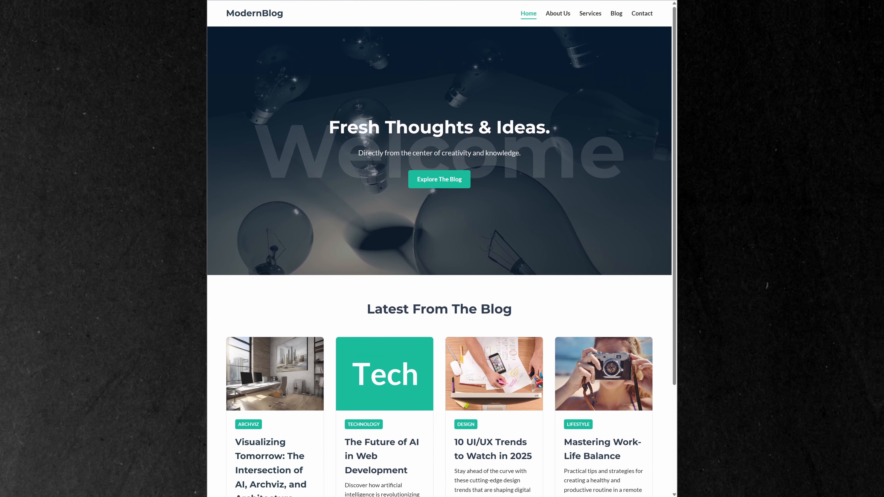
{"action": "left_click", "coordinate": [440, 184]}
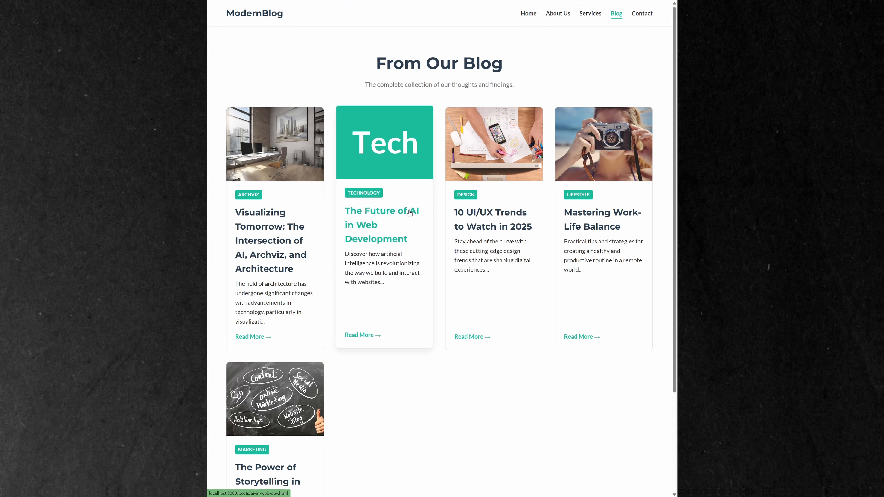
{"action": "left_click", "coordinate": [273, 241]}
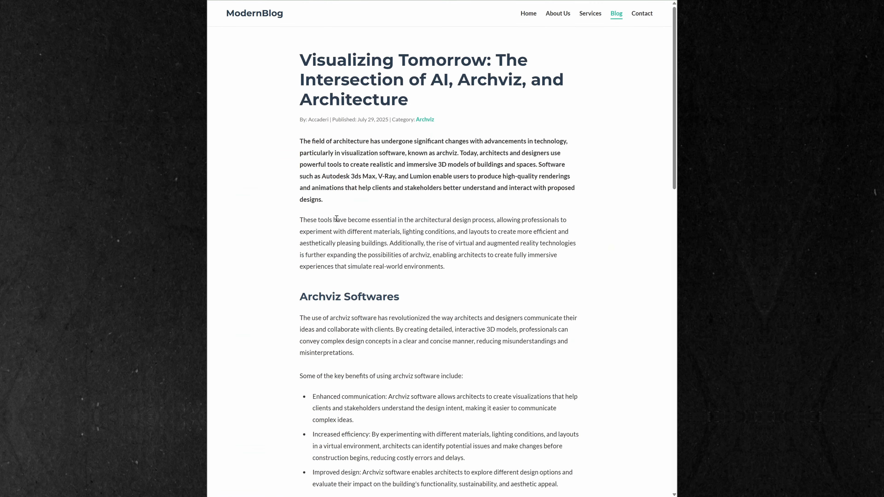
{"action": "scroll", "coordinate": [382, 185], "scroll_direction": "down", "scroll_amount": 3}
{"action": "scroll", "coordinate": [313, 295], "scroll_direction": "down", "scroll_amount": 10}
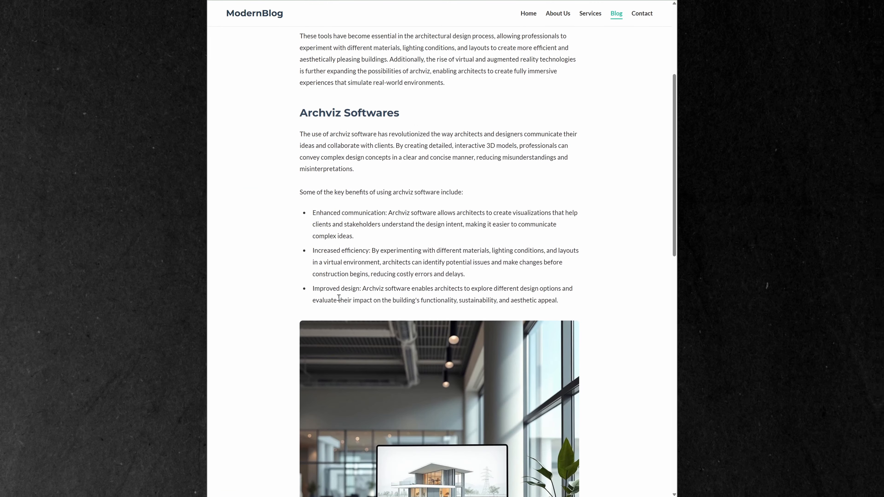
{"action": "scroll", "coordinate": [428, 315], "scroll_direction": "down", "scroll_amount": 10}
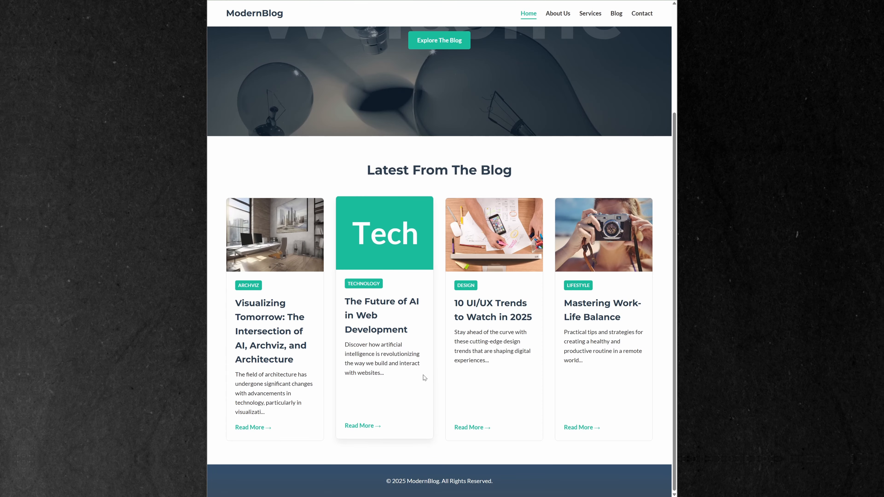
{"action": "left_click", "coordinate": [368, 306]}
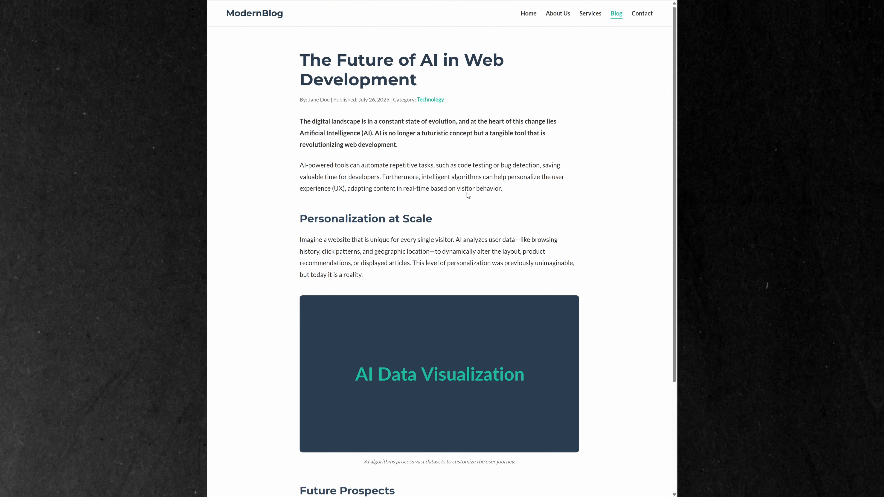
{"action": "scroll", "coordinate": [491, 352], "scroll_direction": "down", "scroll_amount": 5}
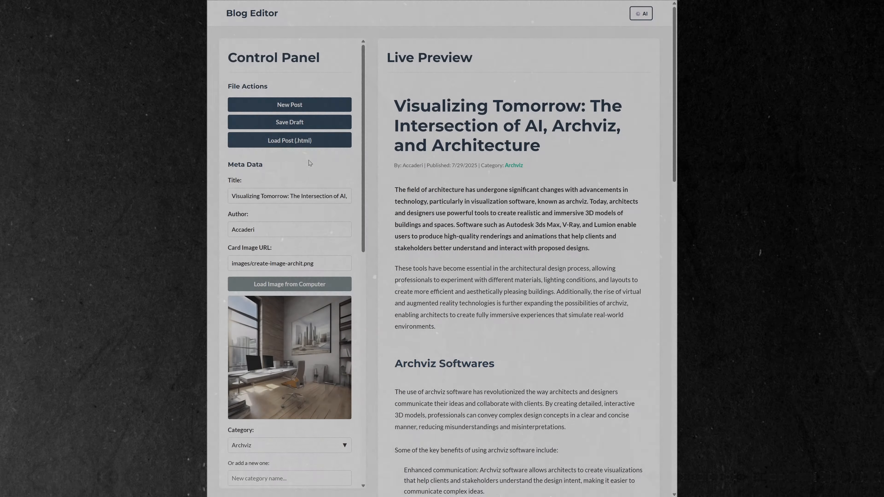
Load the existing post "The Future of AI in Web Development" from the posts folder into the editor
{"action": "left_click", "coordinate": [301, 139]}
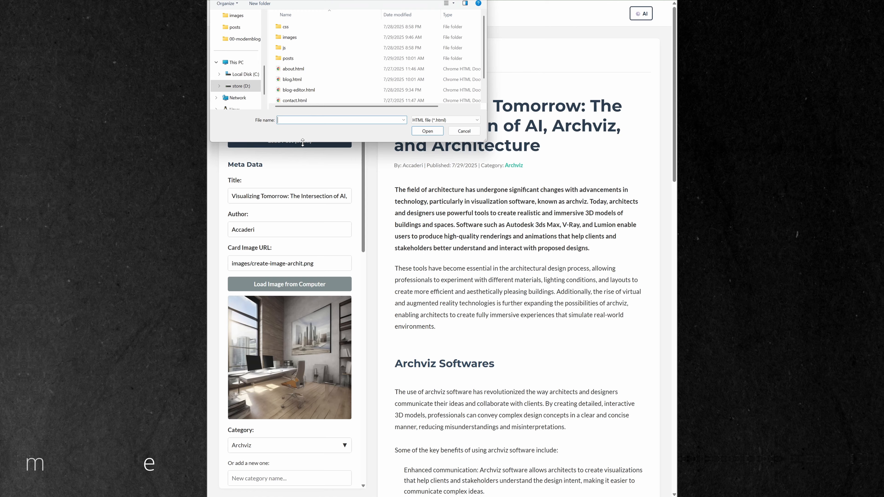
{"action": "double_click", "coordinate": [302, 59]}
{"action": "left_click", "coordinate": [312, 40]}
{"action": "double_click", "coordinate": [312, 40]}
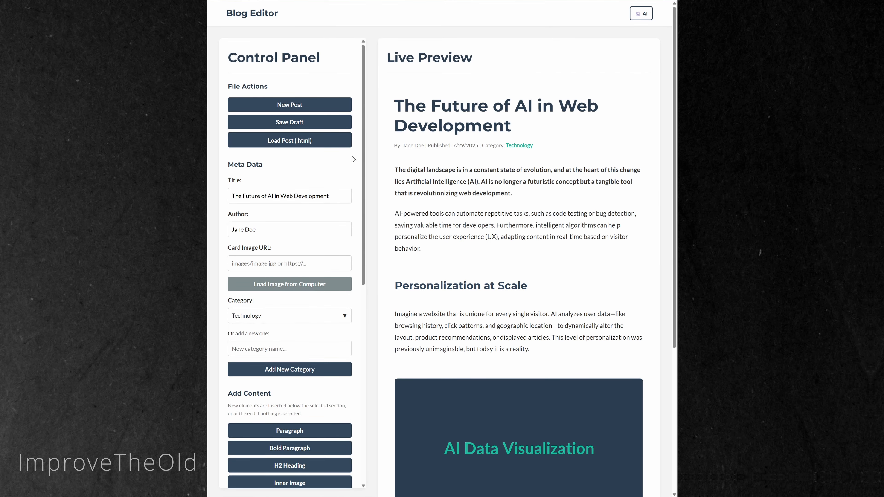
Change the default image generation model in the AI settings and save the settings
{"action": "left_click", "coordinate": [640, 13]}
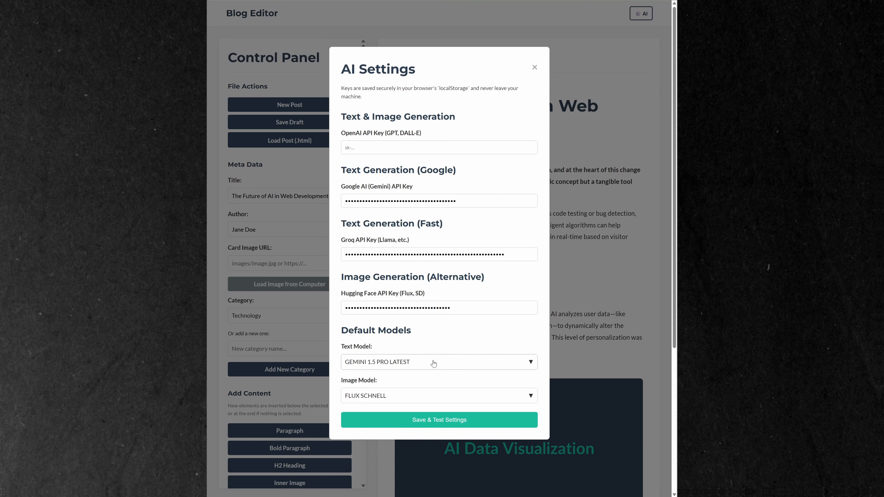
{"action": "left_click", "coordinate": [411, 396]}
{"action": "left_click", "coordinate": [417, 443]}
{"action": "left_click", "coordinate": [425, 419]}
Generate an AI image from the prompt "a woman sitting in front of a computer at home, browsing the web, cartoonish style"
{"action": "scroll", "coordinate": [326, 390], "scroll_direction": "down", "scroll_amount": 3}
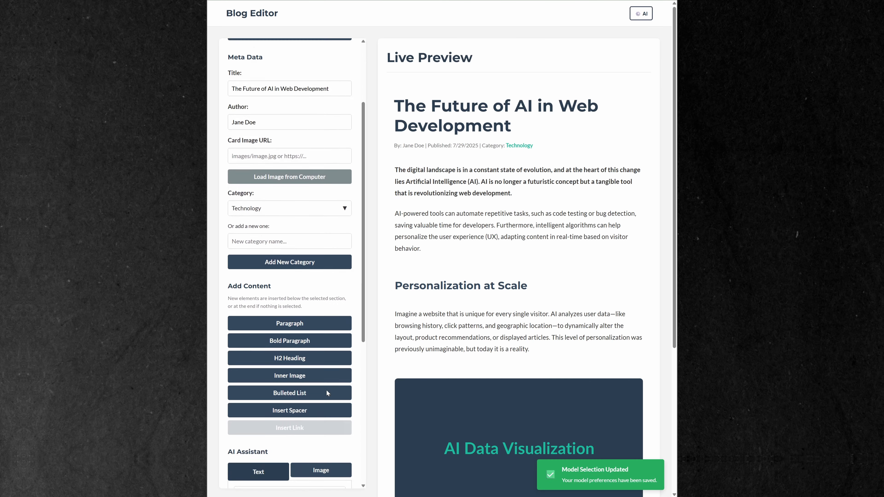
{"action": "scroll", "coordinate": [326, 392], "scroll_direction": "down", "scroll_amount": 5}
{"action": "left_click", "coordinate": [321, 359]}
{"action": "scroll", "coordinate": [321, 359], "scroll_direction": "down", "scroll_amount": 3}
{"action": "left_click", "coordinate": [288, 275]}
{"action": "type", "text": "a wom"}
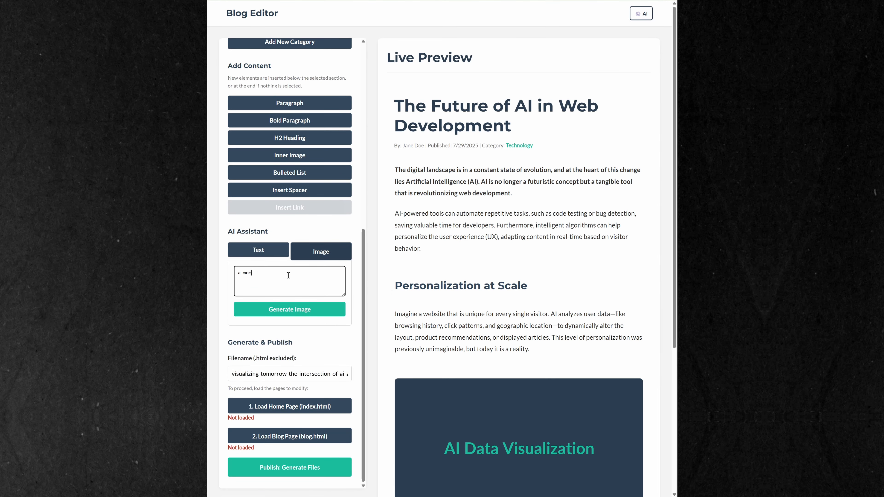
{"action": "type", "text": "an sitting in front of a computer at home, browsing the web, cartoonish style"}
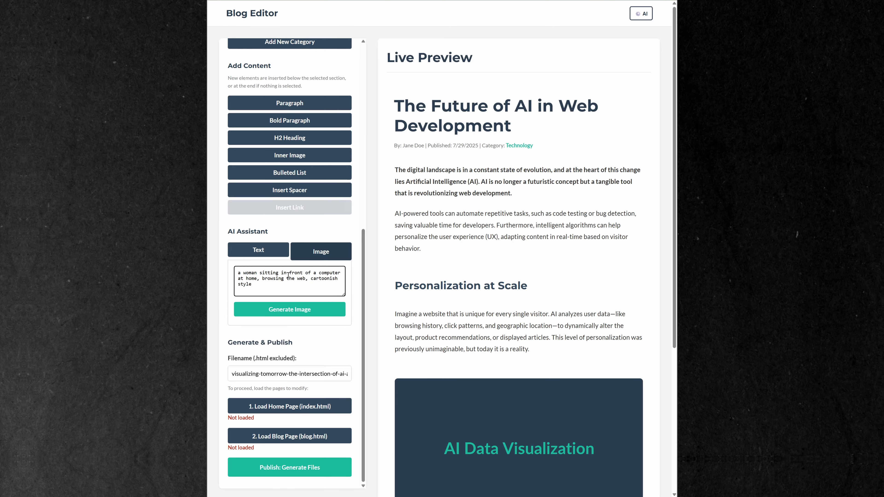
{"action": "left_click", "coordinate": [300, 311]}
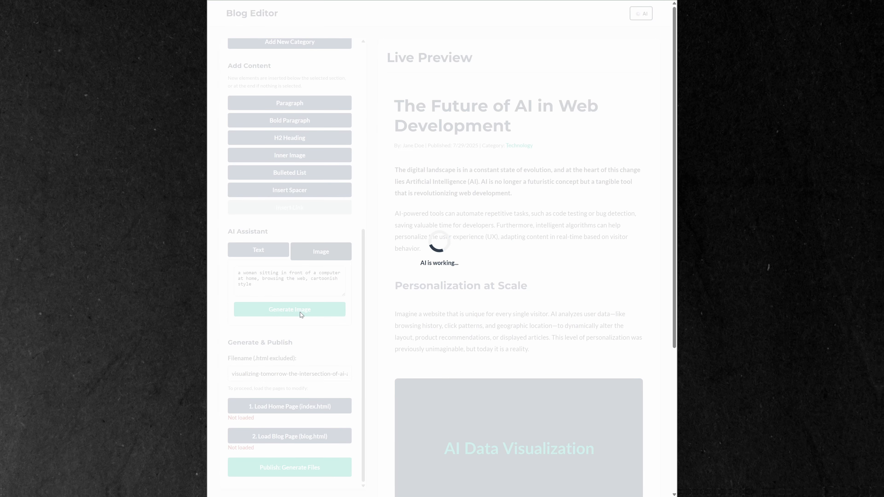
Set the generated woman-at-computer image as the post's card image, saving it as a-woman-sitting-in-f.png in the images folder
{"action": "scroll", "coordinate": [318, 324], "scroll_direction": "down", "scroll_amount": 1}
{"action": "scroll", "coordinate": [316, 321], "scroll_direction": "down", "scroll_amount": 1}
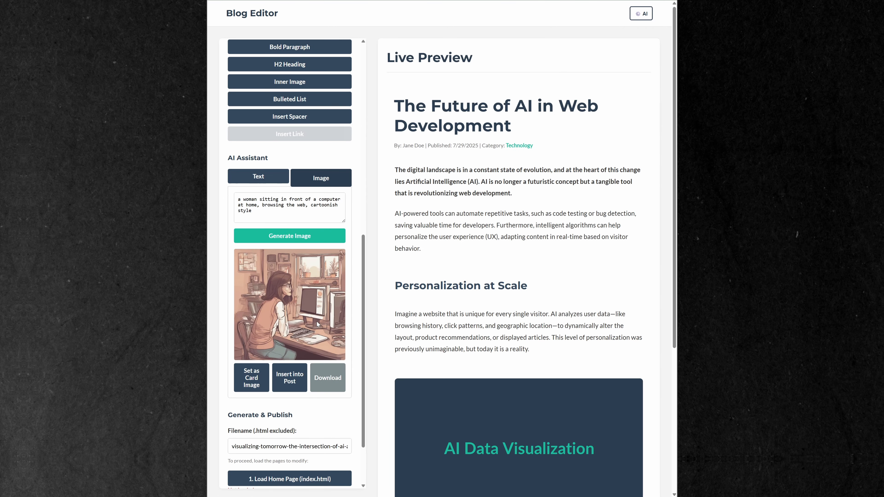
{"action": "left_click", "coordinate": [252, 382]}
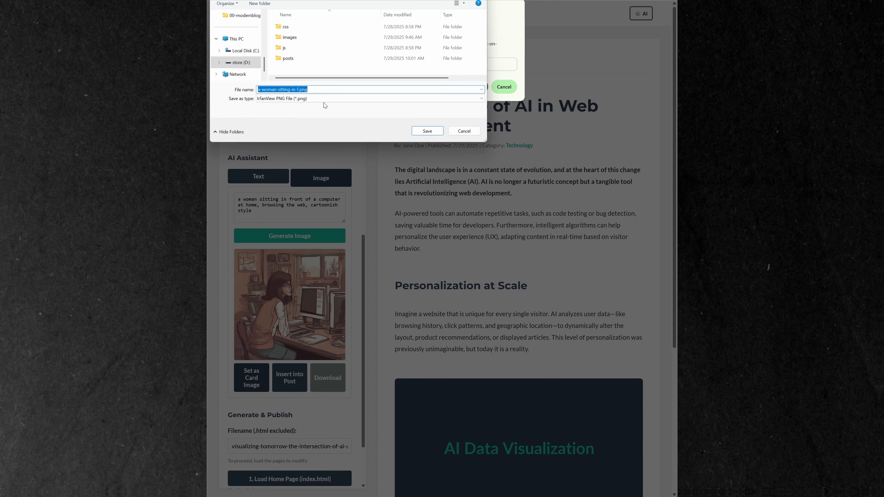
{"action": "double_click", "coordinate": [323, 38]}
{"action": "left_click", "coordinate": [428, 131]}
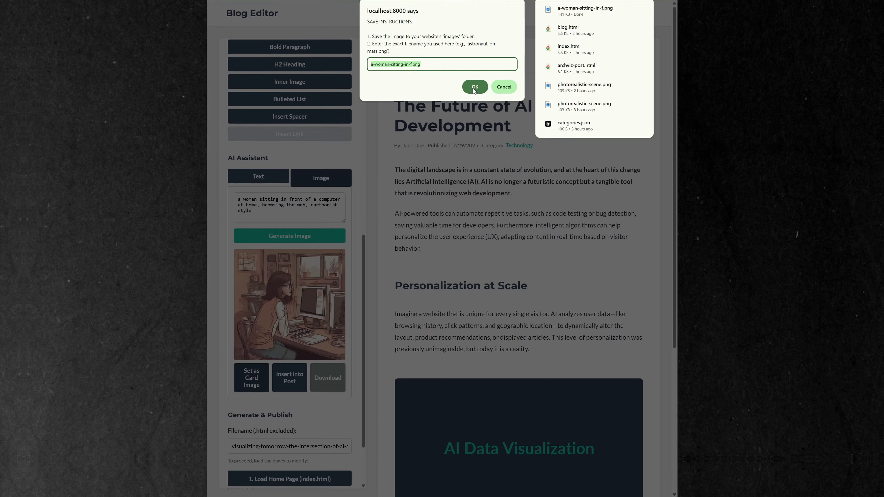
{"action": "left_click", "coordinate": [475, 87]}
{"action": "scroll", "coordinate": [360, 171], "scroll_direction": "up", "scroll_amount": 5}
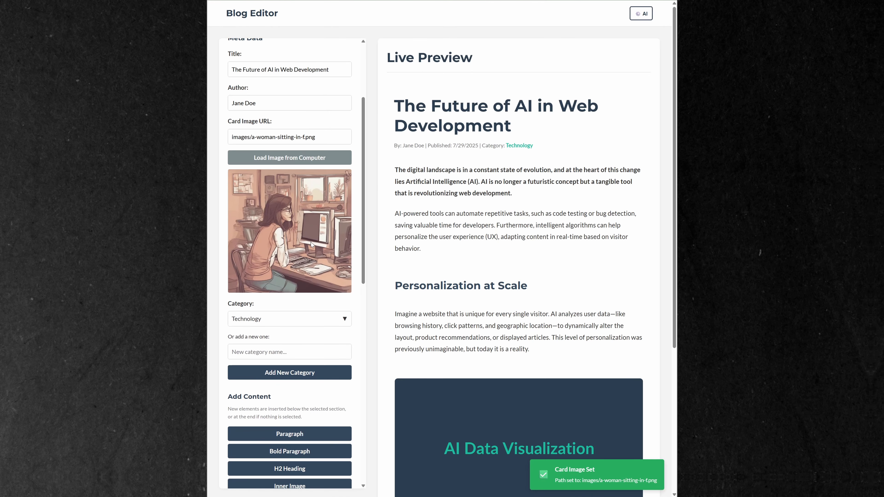
Generate an AI image using the placeholder image's caption as the prompt: "AI algorithms process vast datasets to customize the user journey. cartoonish style"
{"action": "scroll", "coordinate": [316, 233], "scroll_direction": "down", "scroll_amount": 7}
{"action": "scroll", "coordinate": [316, 236], "scroll_direction": "down", "scroll_amount": 5}
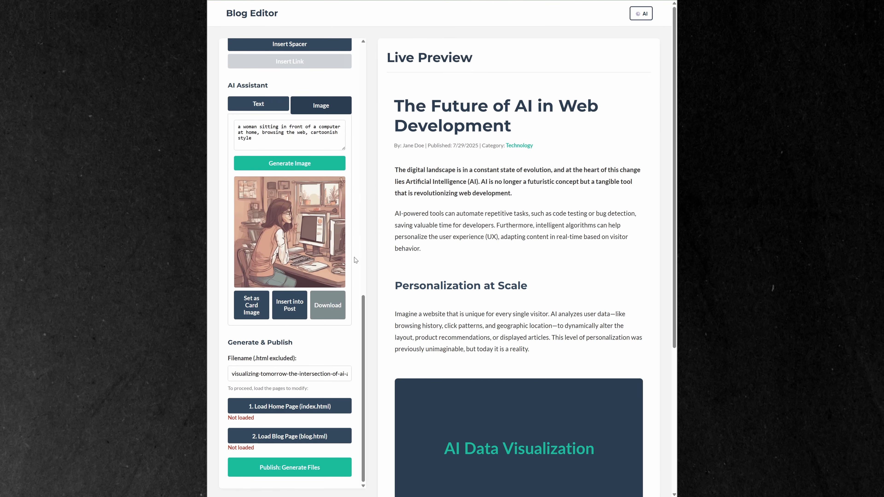
{"action": "scroll", "coordinate": [504, 334], "scroll_direction": "down", "scroll_amount": 5}
{"action": "left_click", "coordinate": [445, 344]}
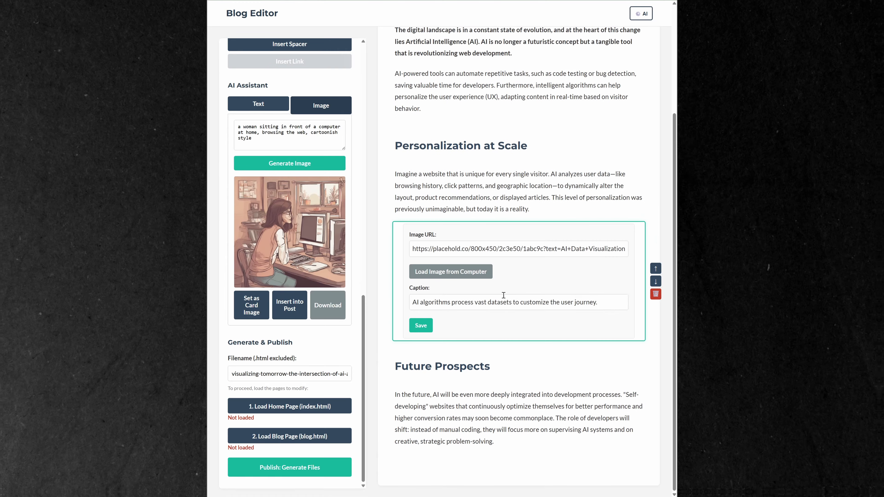
{"action": "left_click_drag", "start_coordinate": [597, 303], "coordinate": [409, 304]}
{"action": "key", "text": "ctrl+c"}
{"action": "left_click_drag", "start_coordinate": [308, 133], "coordinate": [238, 127]}
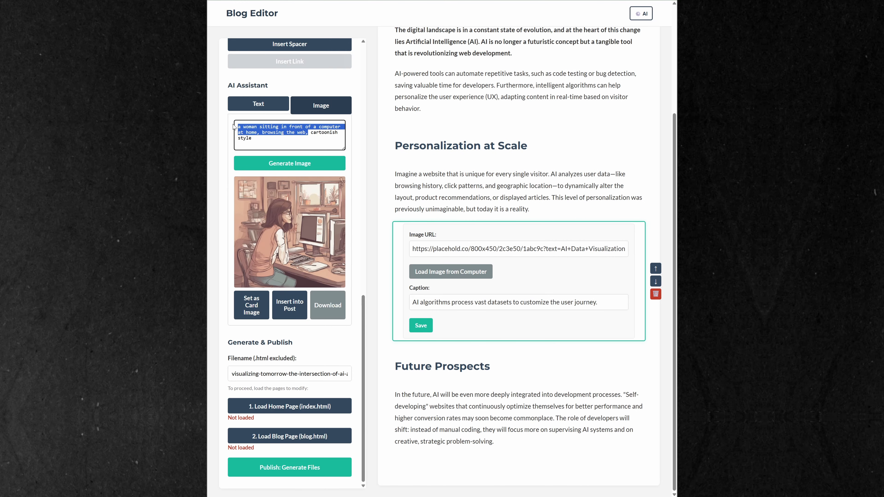
{"action": "key", "text": "ctrl+v"}
{"action": "left_click", "coordinate": [315, 165]}
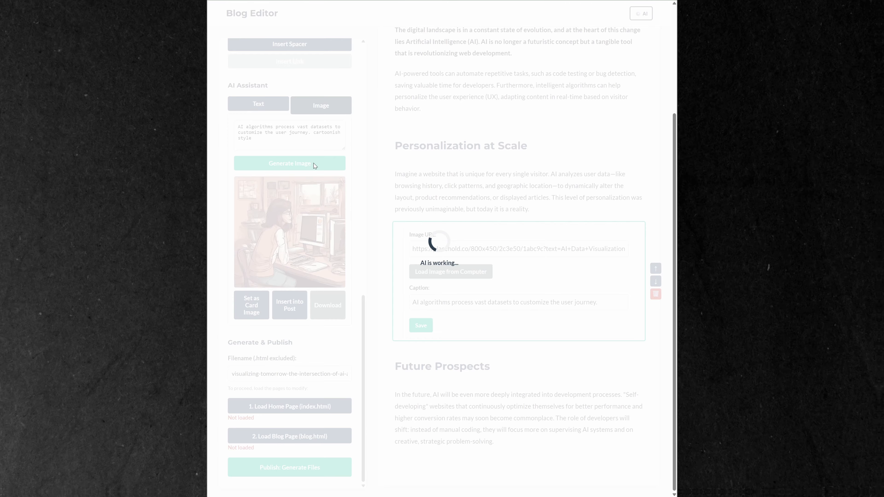
Insert the generated algorithms image below the placeholder image, declining the previous path and saving it as ai-algorithms-proces.png
{"action": "left_click", "coordinate": [292, 306]}
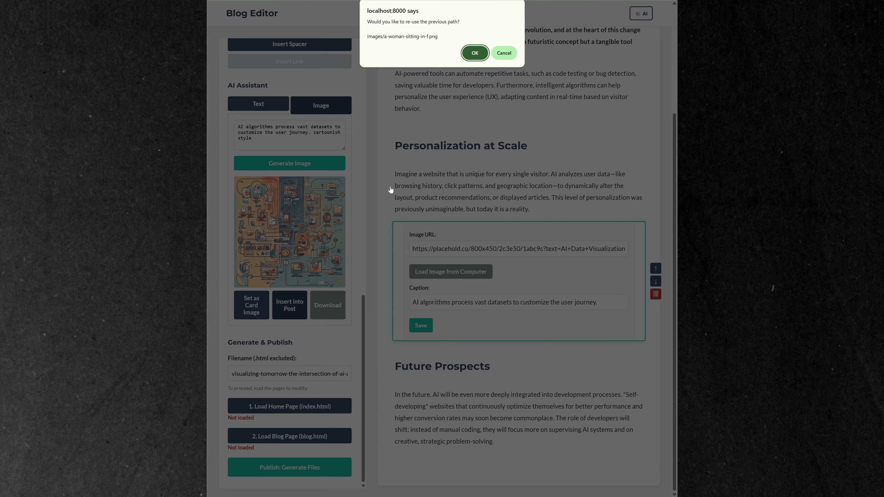
{"action": "left_click", "coordinate": [503, 53]}
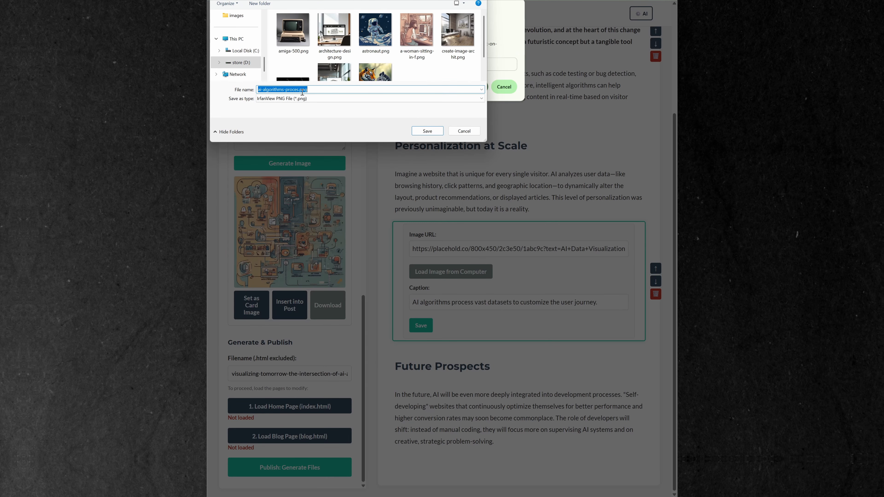
{"action": "left_click", "coordinate": [427, 131]}
{"action": "left_click", "coordinate": [474, 87]}
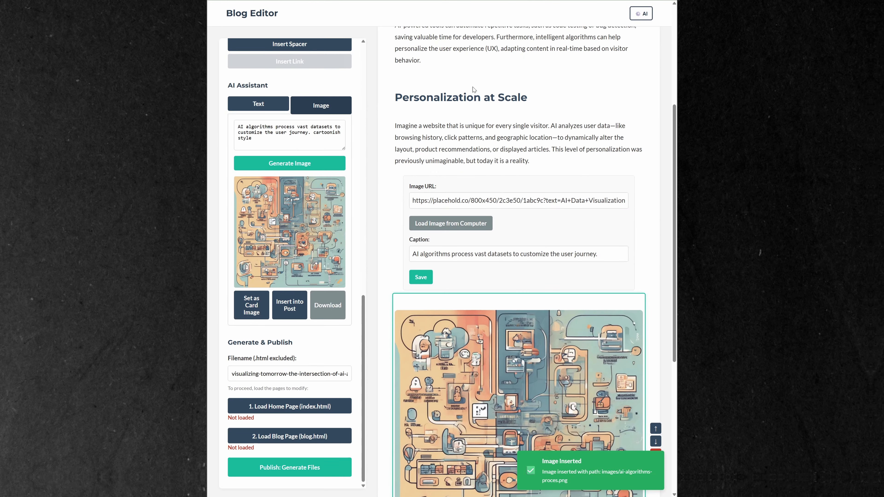
Remove "cartoonish style" from the caption of the newly inserted image and save the caption
{"action": "scroll", "coordinate": [538, 212], "scroll_direction": "down", "scroll_amount": 5}
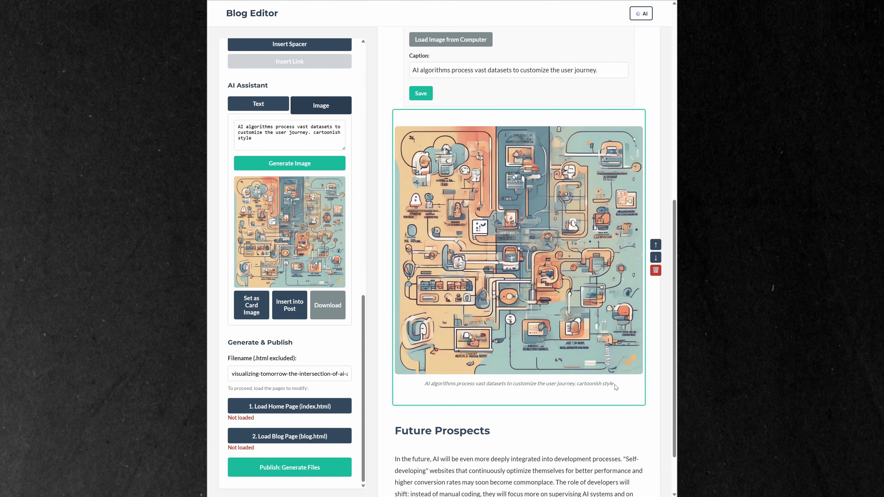
{"action": "scroll", "coordinate": [615, 384], "scroll_direction": "down", "scroll_amount": 2}
{"action": "left_click", "coordinate": [611, 289]}
{"action": "left_click_drag", "start_coordinate": [590, 292], "coordinate": [621, 302]}
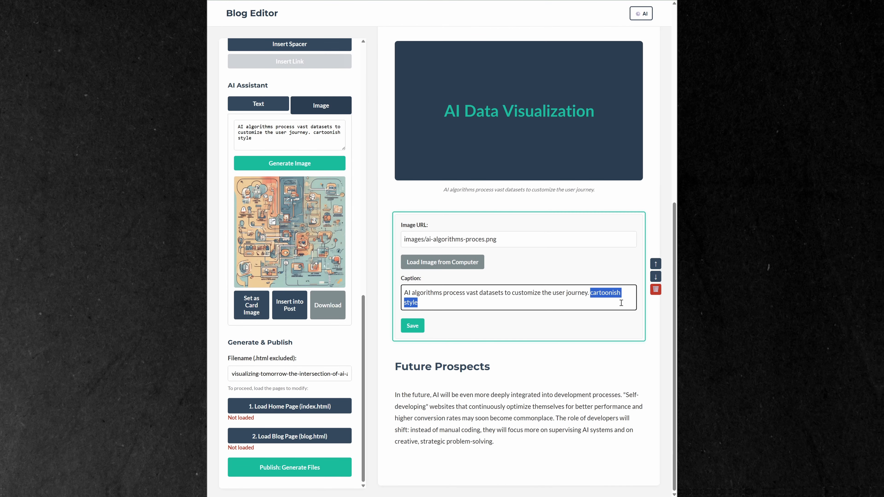
{"action": "key", "text": "BackSpace"}
{"action": "left_click", "coordinate": [435, 326]}
Delete the "AI Data Visualization" placeholder image from the post and check the remaining layout
{"action": "scroll", "coordinate": [635, 245], "scroll_direction": "up", "scroll_amount": 3}
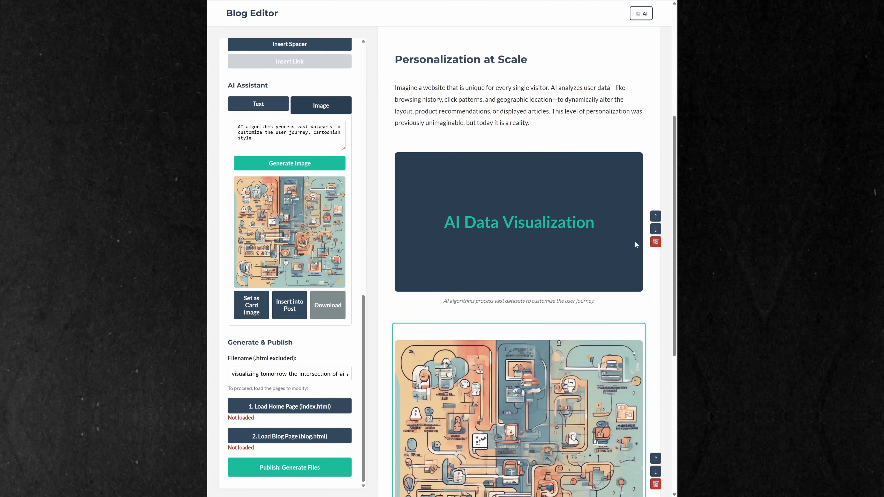
{"action": "left_click", "coordinate": [656, 242]}
{"action": "left_click", "coordinate": [476, 38]}
{"action": "scroll", "coordinate": [533, 315], "scroll_direction": "down", "scroll_amount": 5}
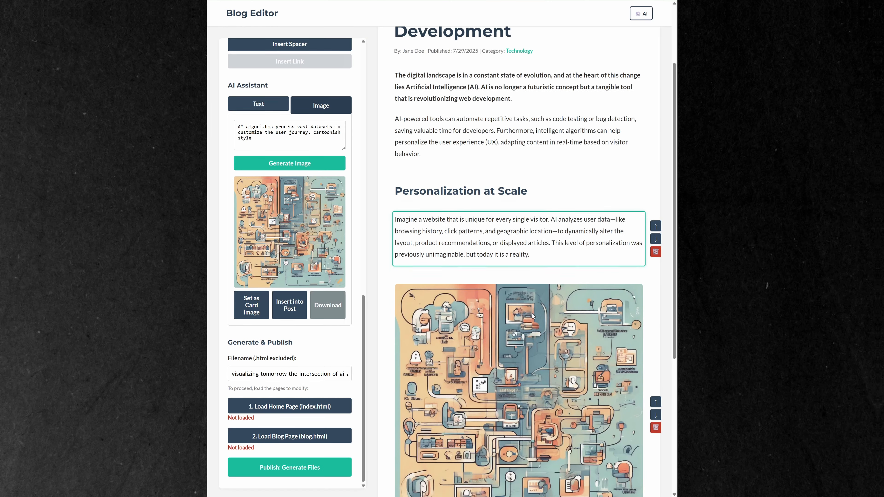
{"action": "scroll", "coordinate": [532, 315], "scroll_direction": "down", "scroll_amount": 1}
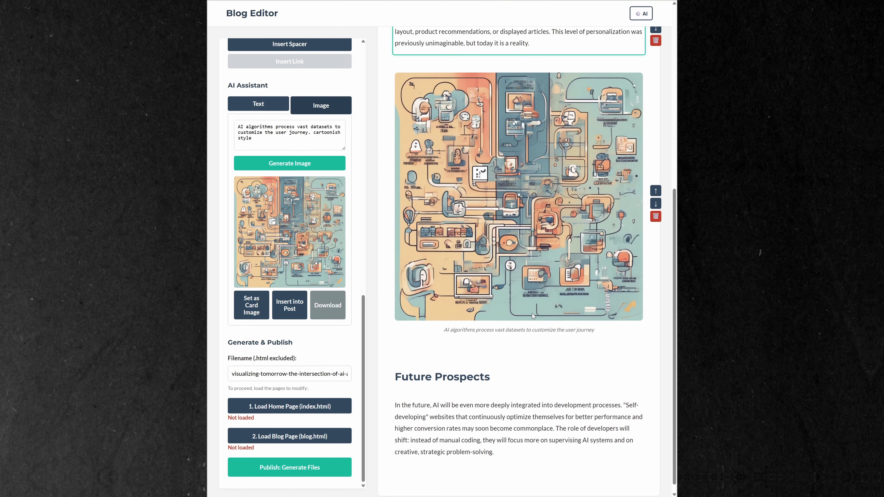
{"action": "scroll", "coordinate": [532, 315], "scroll_direction": "down", "scroll_amount": 1}
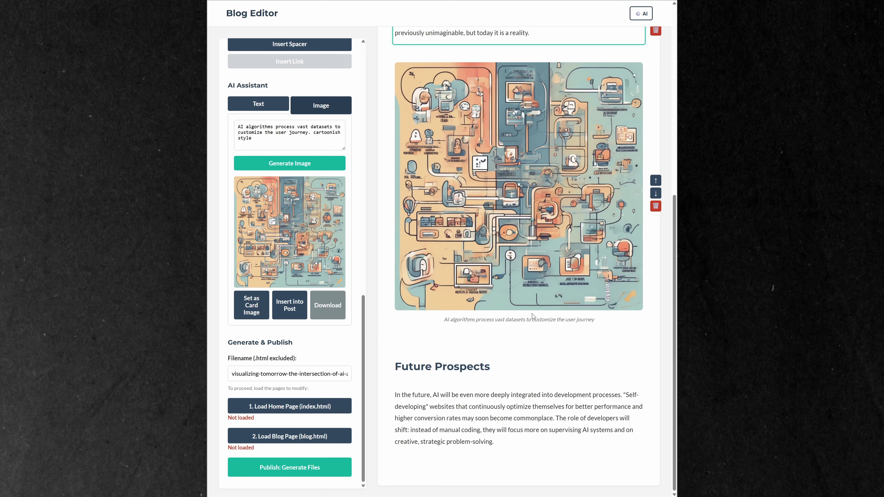
{"action": "scroll", "coordinate": [532, 315], "scroll_direction": "up", "scroll_amount": 4}
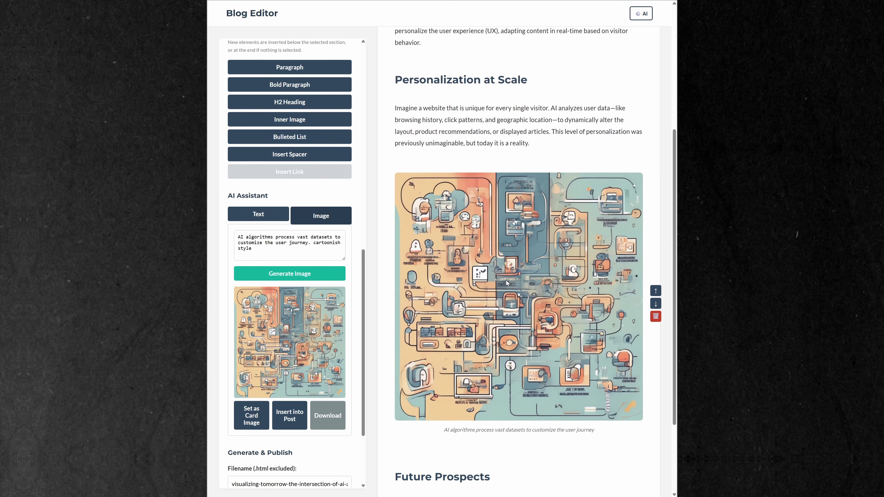
{"action": "left_click", "coordinate": [536, 177]}
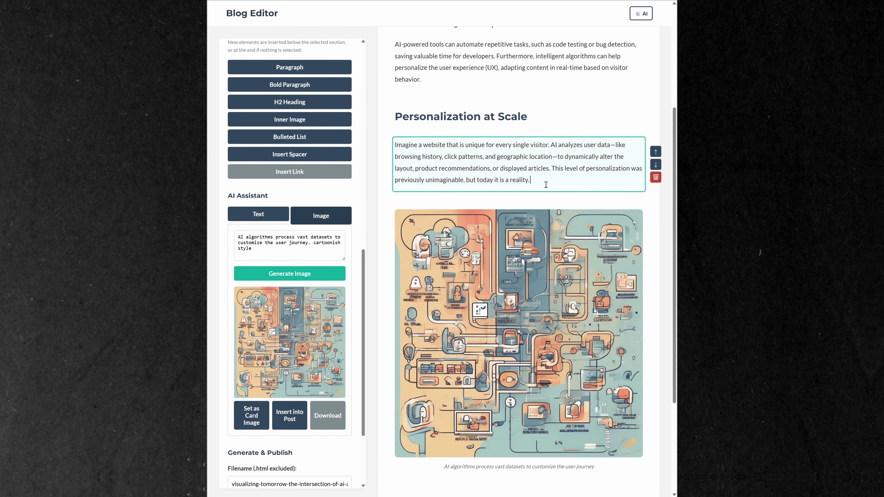
{"action": "left_click", "coordinate": [313, 181]}
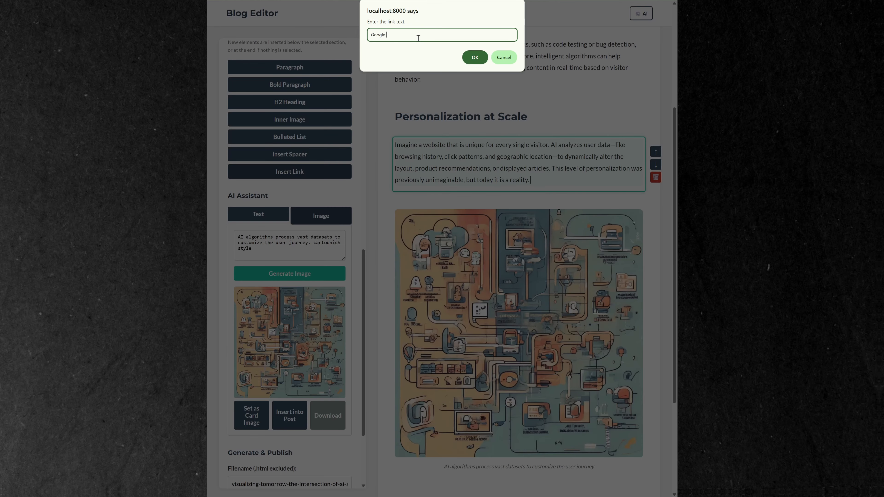
{"action": "left_click", "coordinate": [473, 57]}
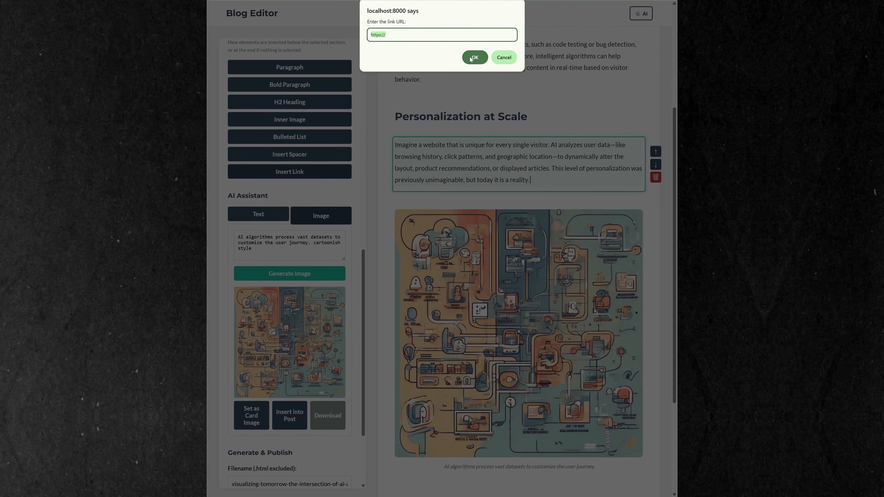
{"action": "left_click", "coordinate": [475, 57]}
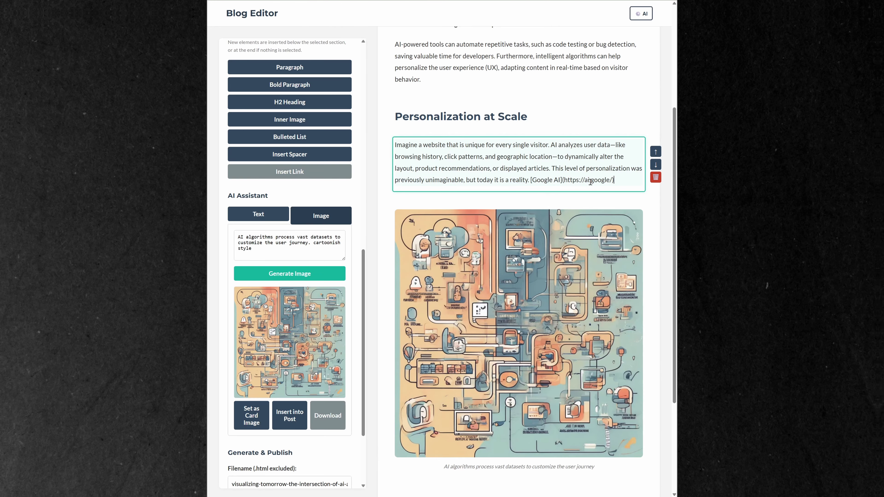
{"action": "left_click", "coordinate": [387, 192]}
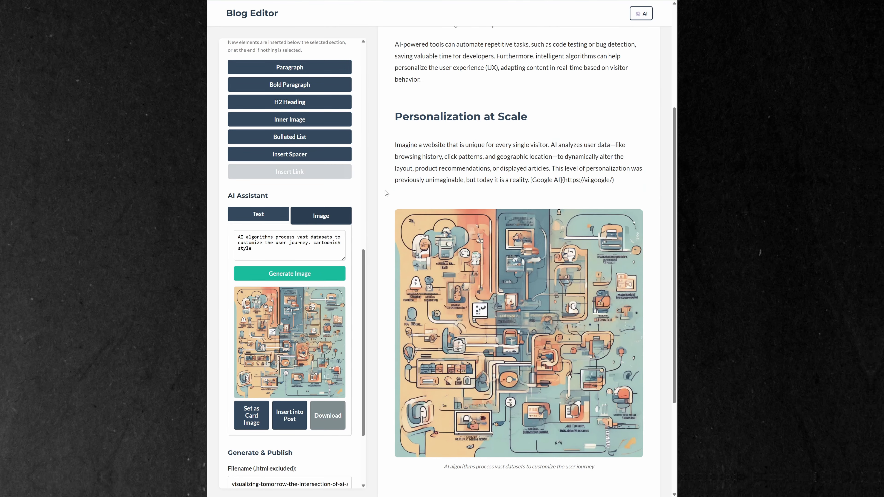
Publish the revised post, saving its page as ai-in-web-dev.html in the posts folder
{"action": "scroll", "coordinate": [387, 193], "scroll_direction": "up", "scroll_amount": 5}
{"action": "scroll", "coordinate": [337, 191], "scroll_direction": "up", "scroll_amount": 10}
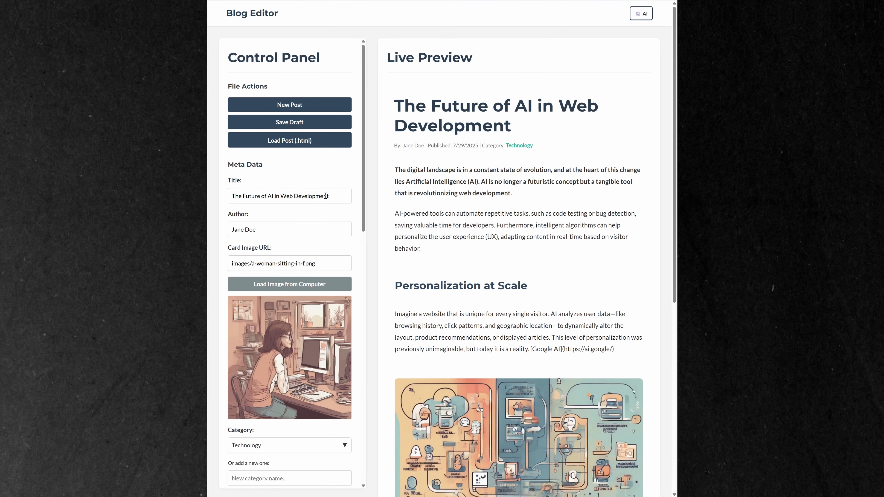
{"action": "scroll", "coordinate": [325, 196], "scroll_direction": "down", "scroll_amount": 15}
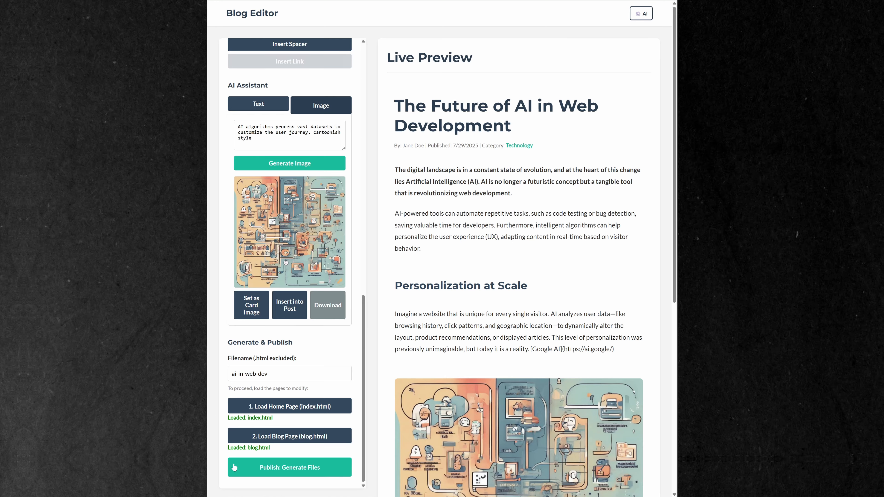
{"action": "left_click", "coordinate": [234, 467]}
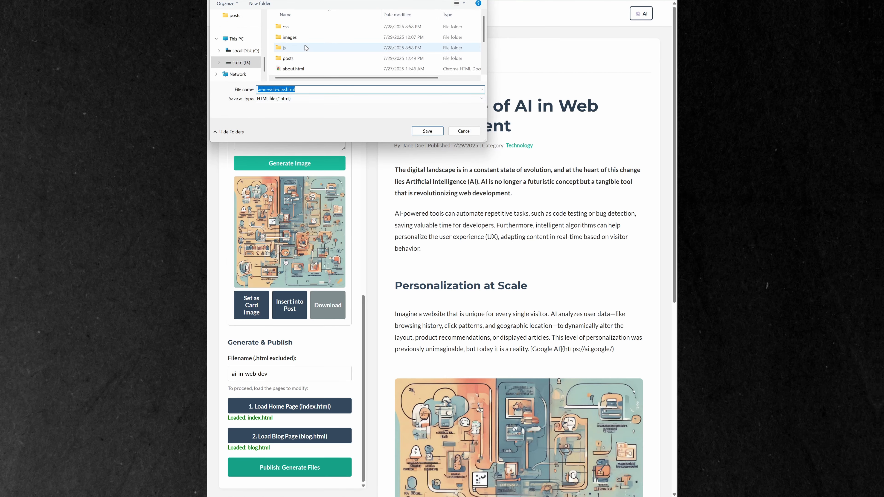
{"action": "double_click", "coordinate": [302, 58]}
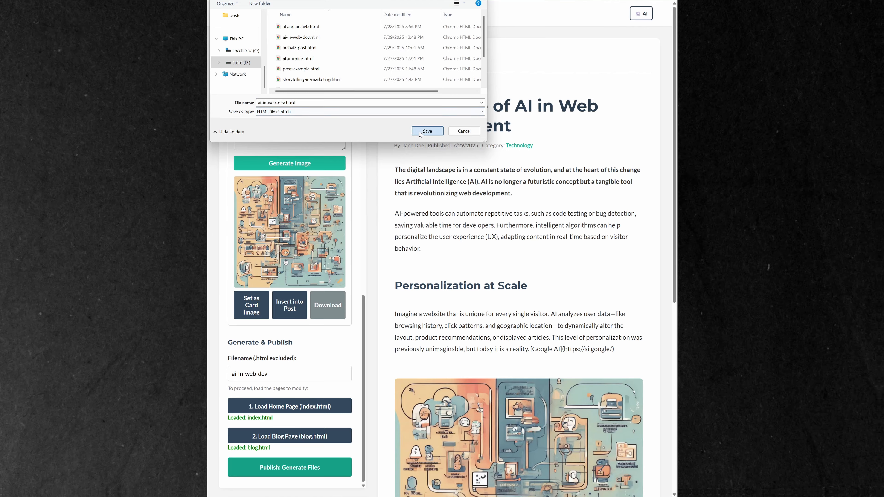
{"action": "left_click", "coordinate": [427, 131]}
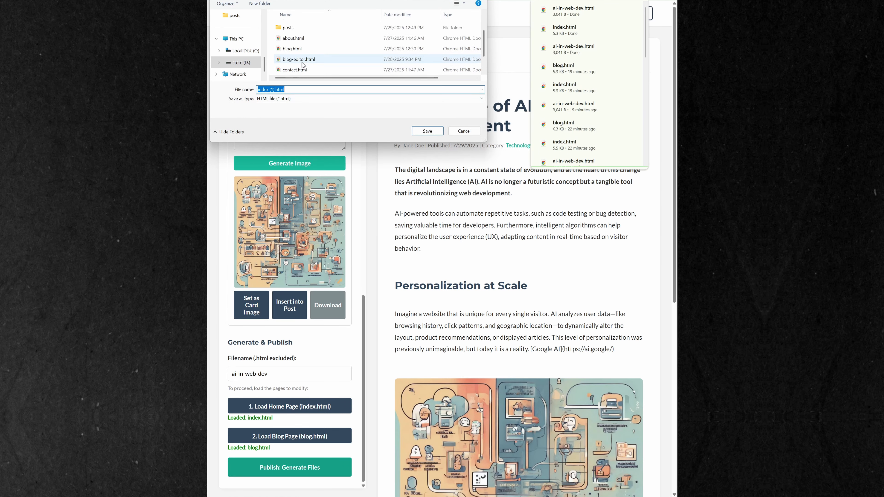
Save the updated home and blog pages over the existing index.html and blog.html files
{"action": "scroll", "coordinate": [302, 62], "scroll_direction": "down", "scroll_amount": 1}
{"action": "left_click", "coordinate": [303, 59]}
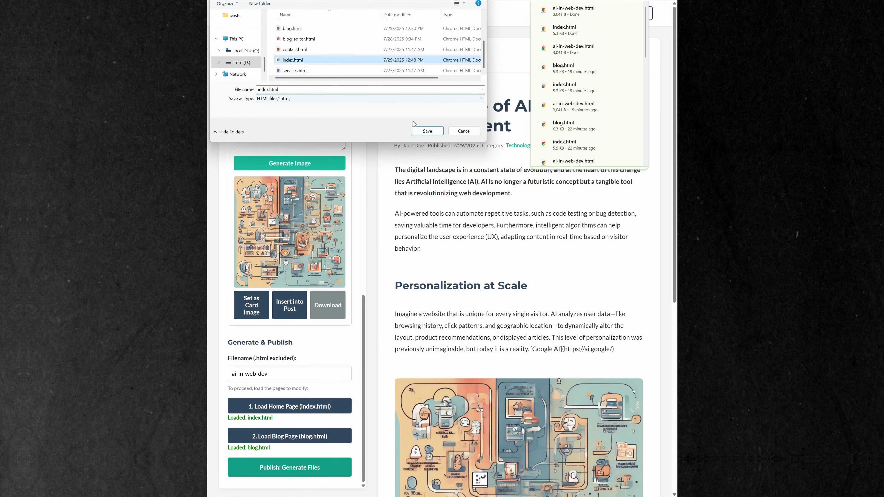
{"action": "left_click", "coordinate": [418, 131]}
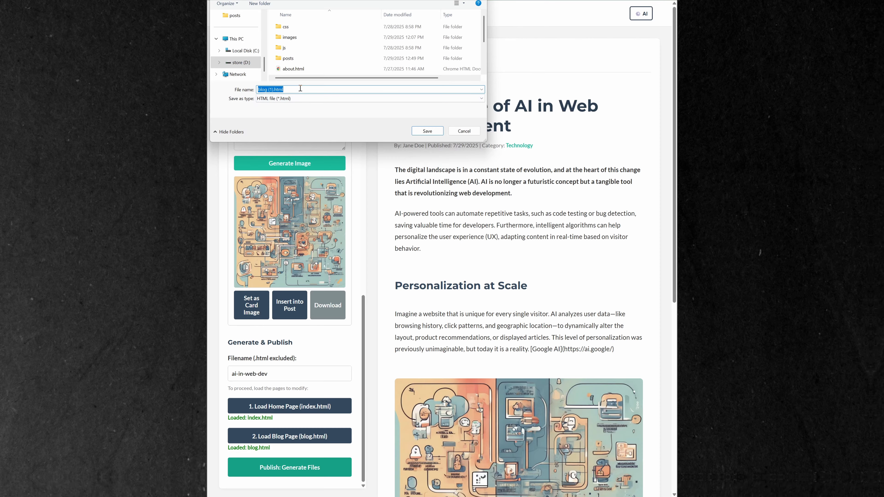
{"action": "scroll", "coordinate": [298, 65], "scroll_direction": "down", "scroll_amount": 1}
{"action": "left_click", "coordinate": [294, 49]}
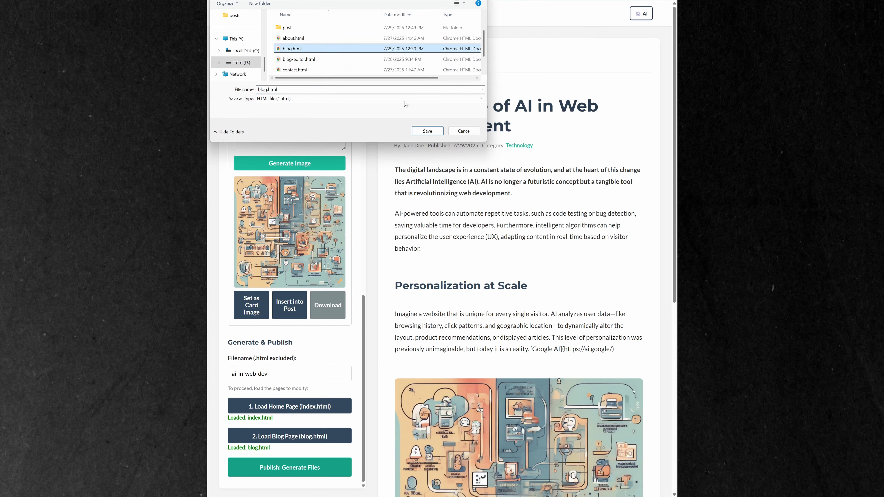
{"action": "left_click", "coordinate": [428, 131]}
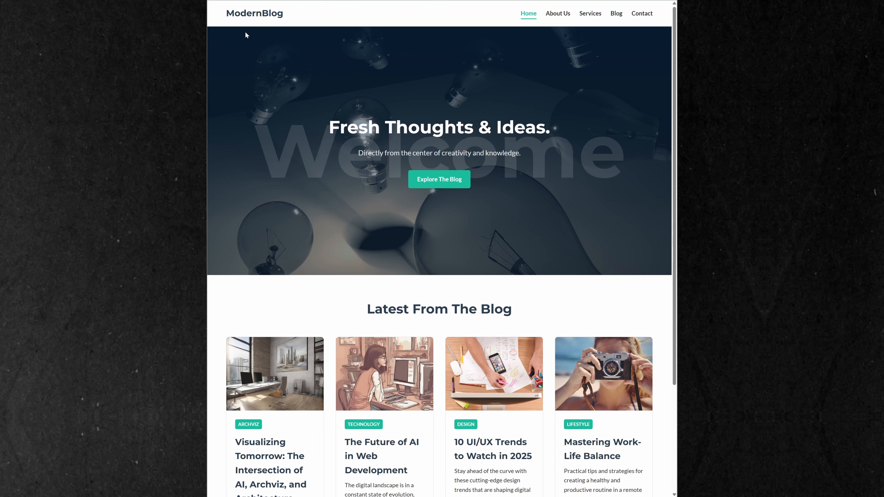
Open "The Future of AI in Web Development" from the site's home page, review the post and follow its Google AI link
{"action": "scroll", "coordinate": [373, 344], "scroll_direction": "down", "scroll_amount": 3}
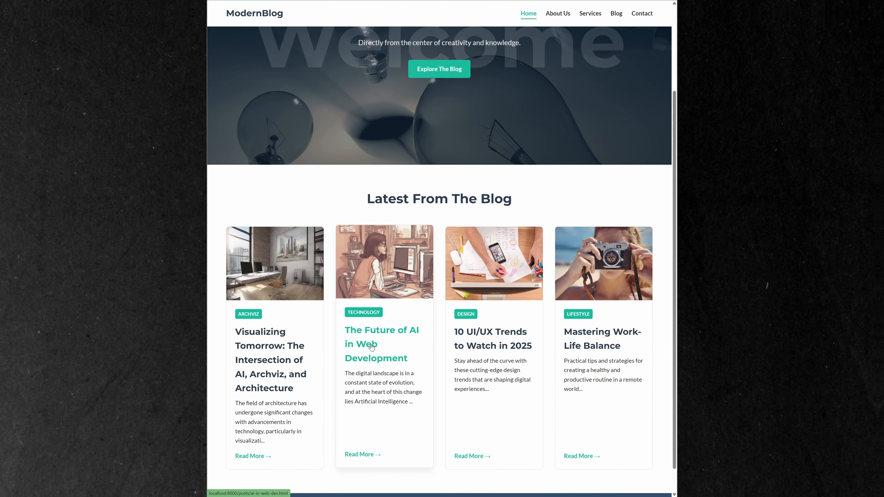
{"action": "left_click", "coordinate": [371, 346]}
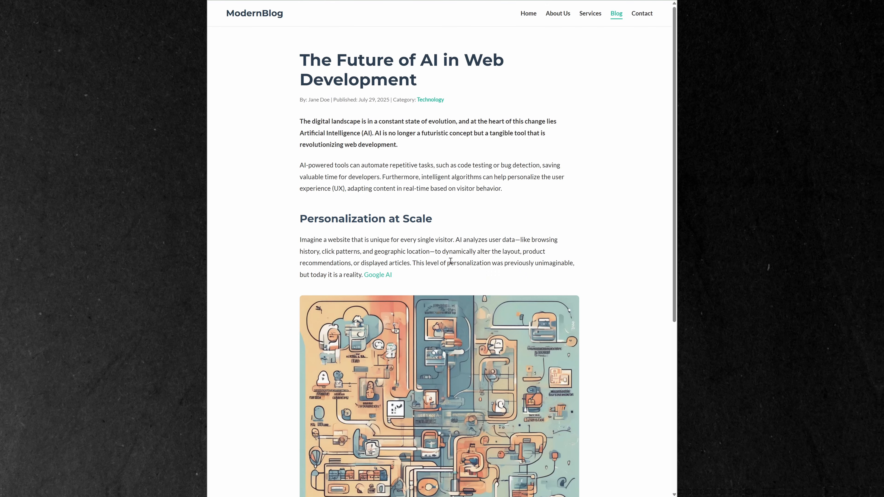
{"action": "scroll", "coordinate": [451, 261], "scroll_direction": "down", "scroll_amount": 7}
{"action": "scroll", "coordinate": [432, 264], "scroll_direction": "up", "scroll_amount": 7}
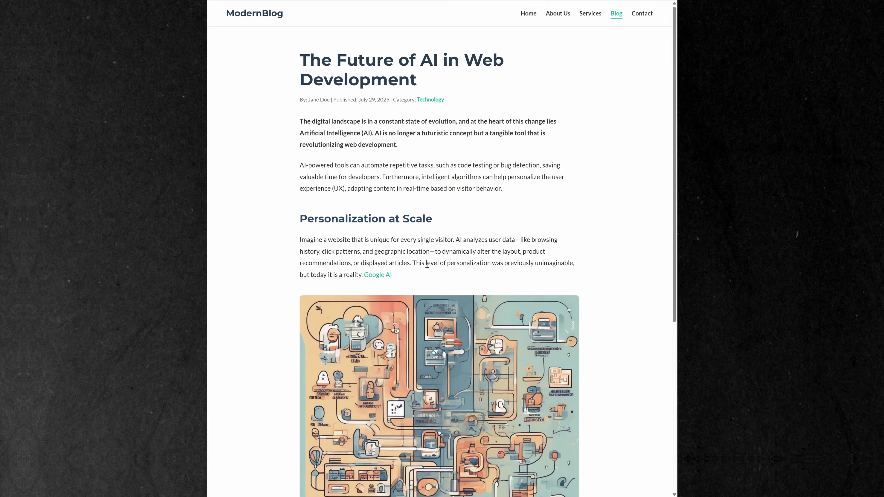
{"action": "left_click", "coordinate": [387, 275]}
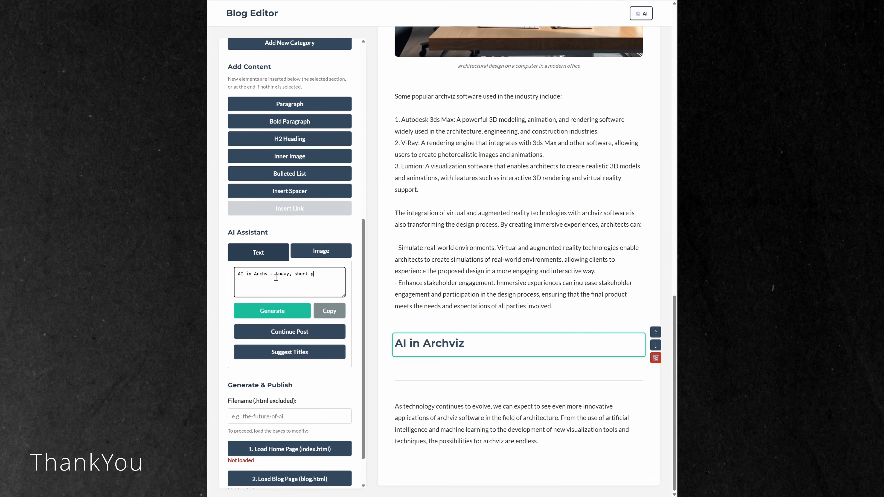
Generate a short AI text about AI in Archviz today and enlarge the text box to read it through
{"action": "left_click", "coordinate": [283, 310]}
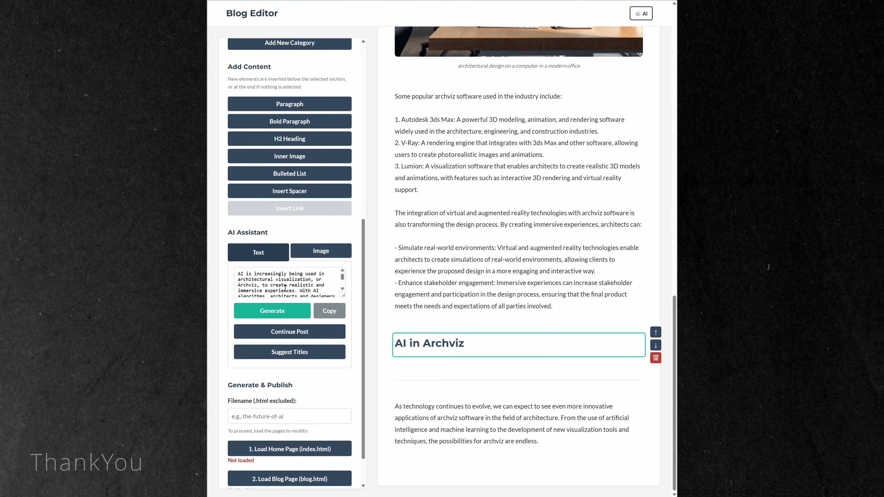
{"action": "left_click_drag", "start_coordinate": [345, 296], "coordinate": [343, 375]}
{"action": "scroll", "coordinate": [343, 372], "scroll_direction": "down", "scroll_amount": 1}
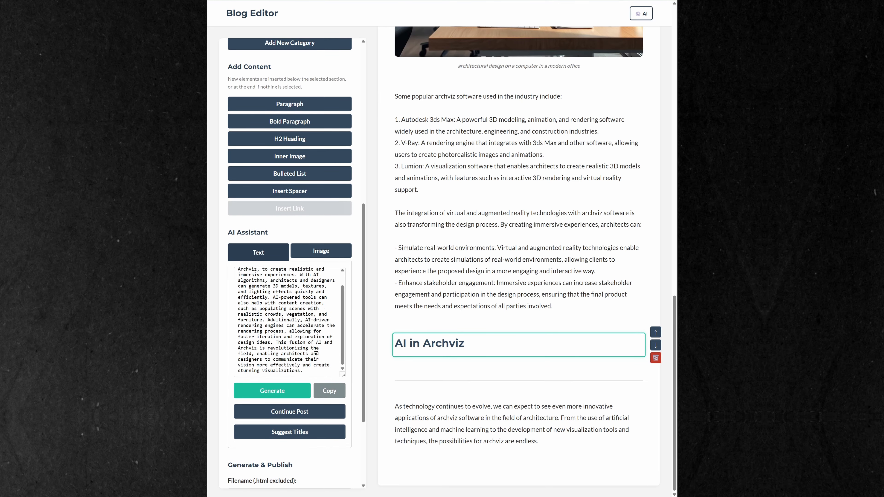